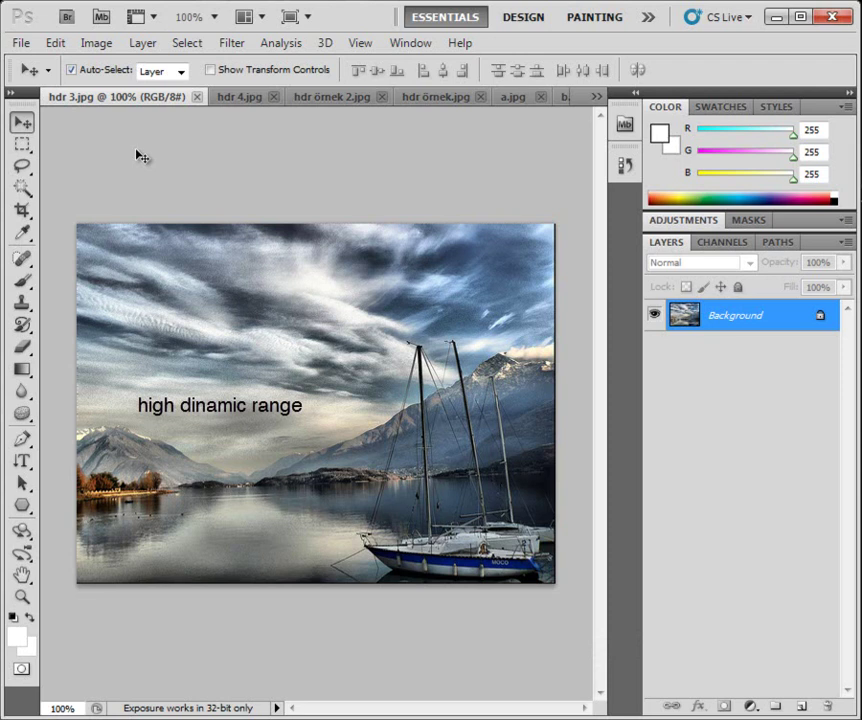
Browse the open samples hdr 4, hdr örnek 2, hdr örnek and hdr 3, ending on hdr 4.jpg.
click(240, 98)
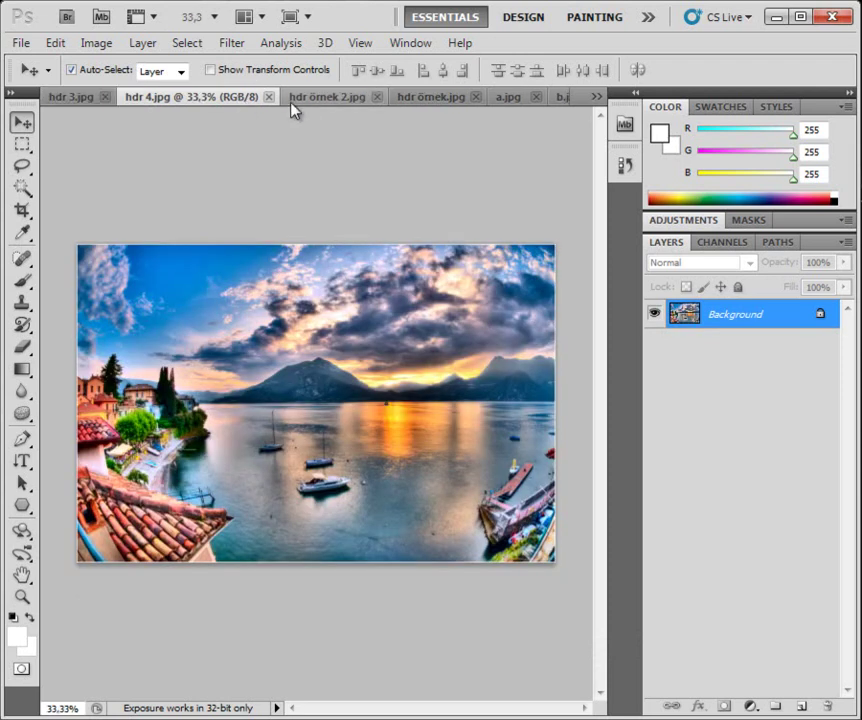
click(306, 99)
click(438, 100)
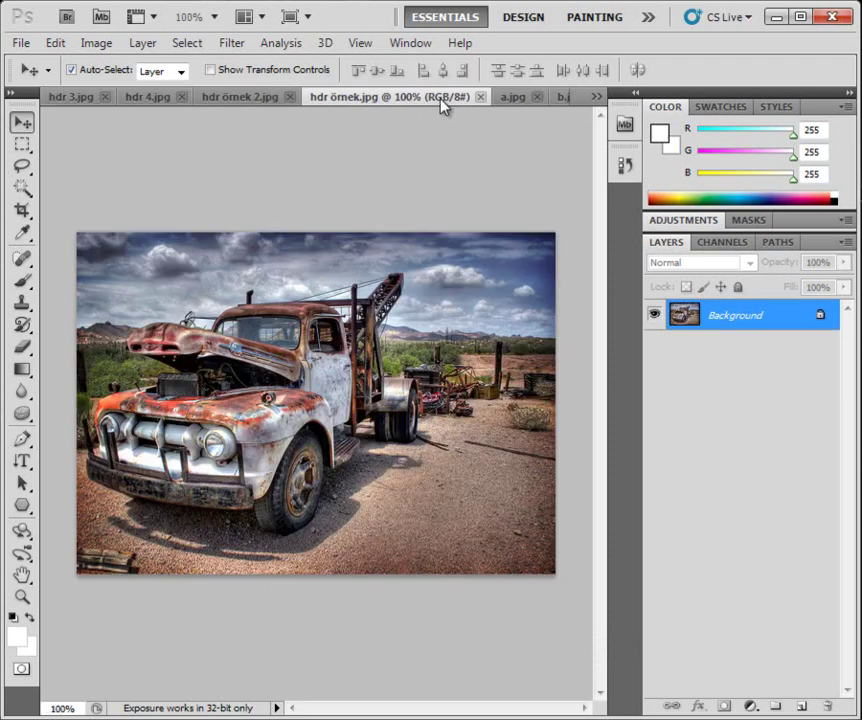
click(228, 106)
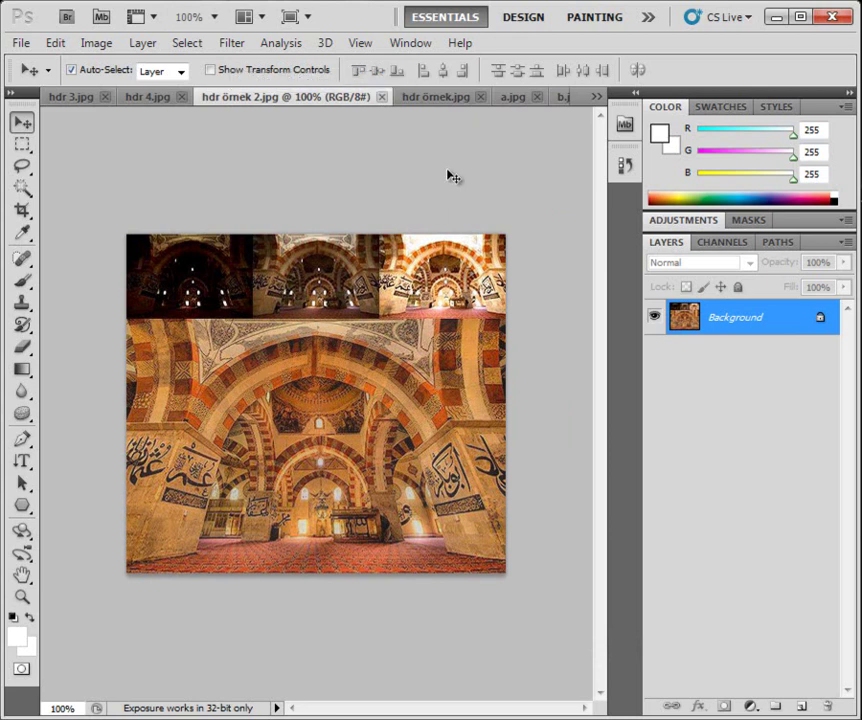
click(77, 97)
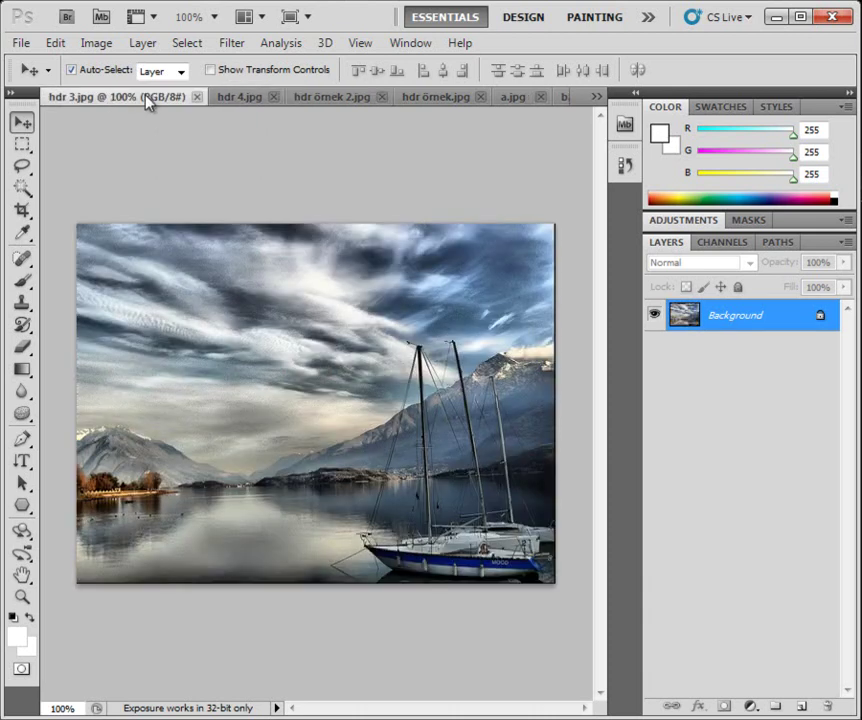
click(230, 97)
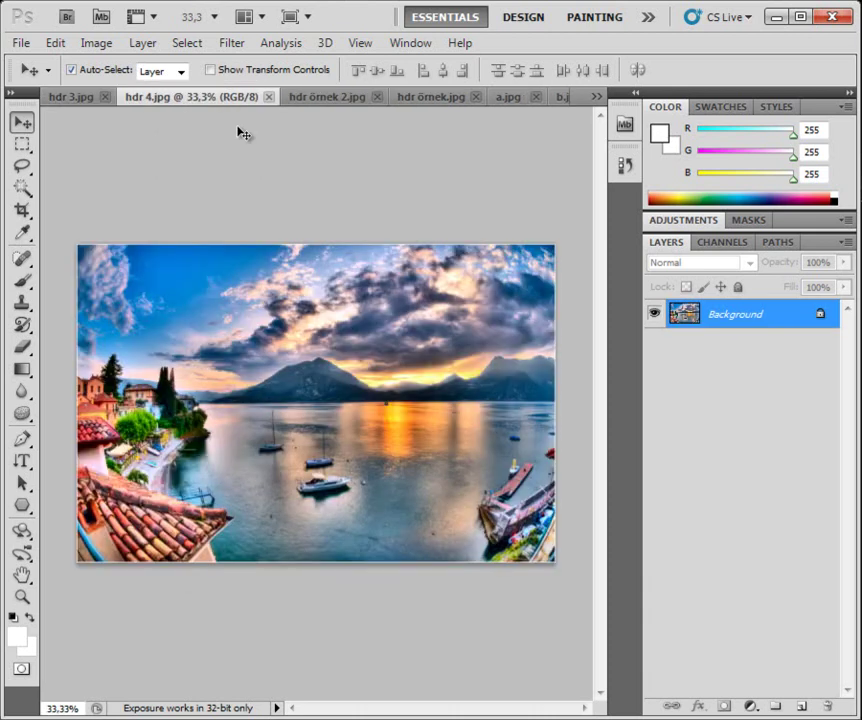
click(596, 97)
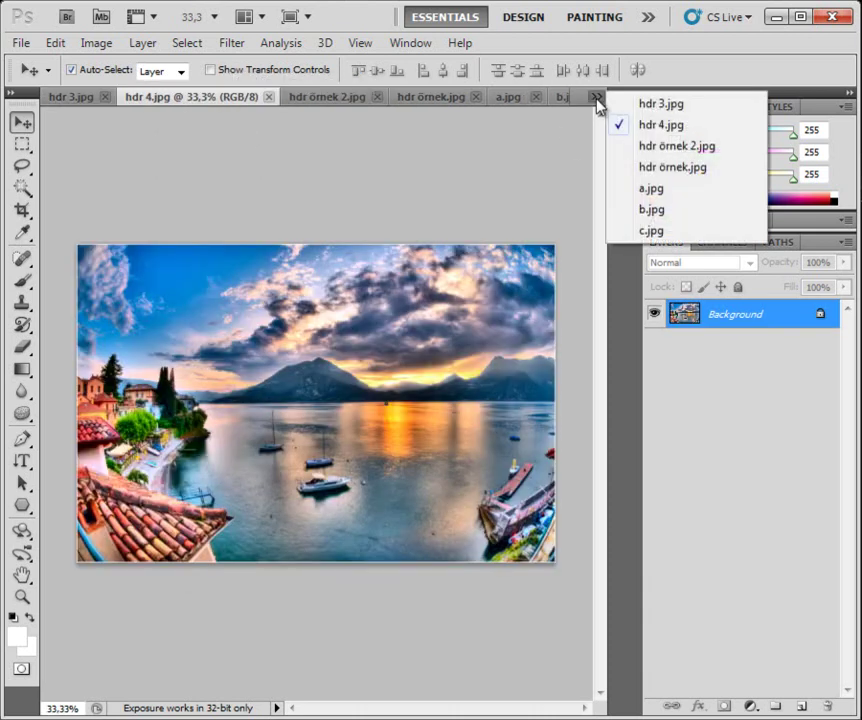
Compare the dark a.jpg, normal b.jpg and bright c.jpg skyline exposures.
click(684, 211)
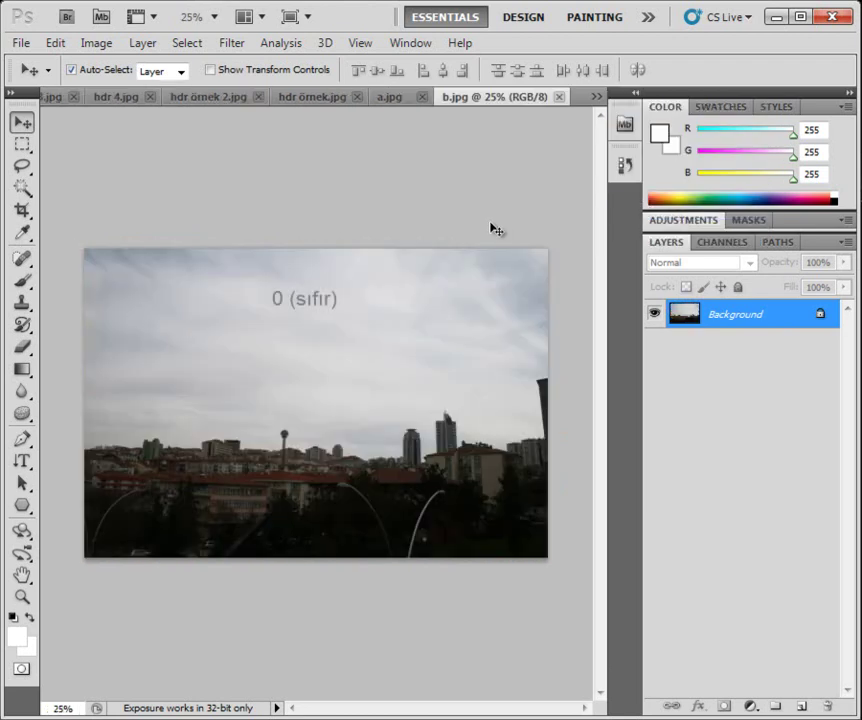
click(389, 98)
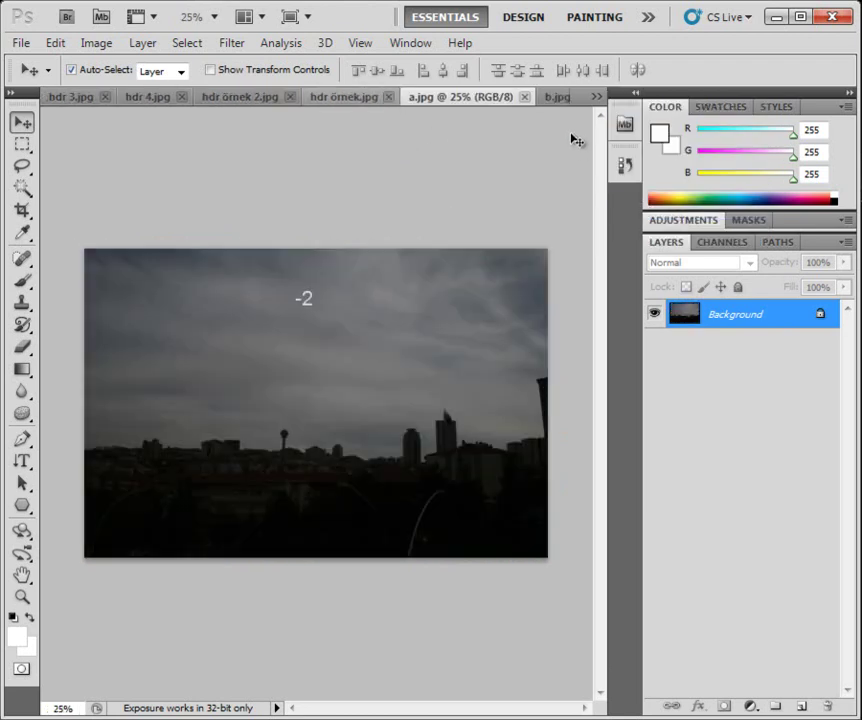
click(596, 100)
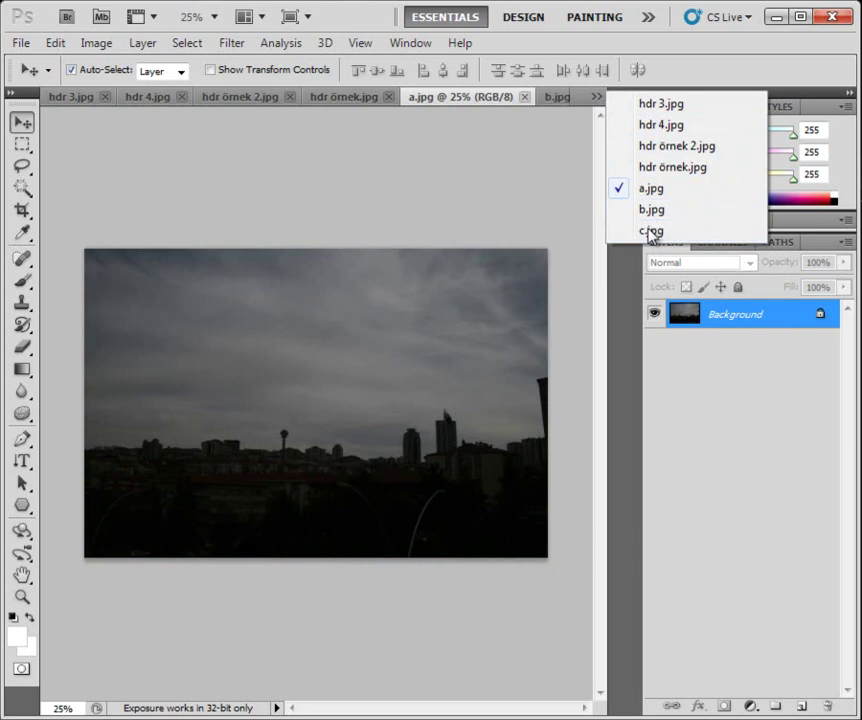
click(650, 233)
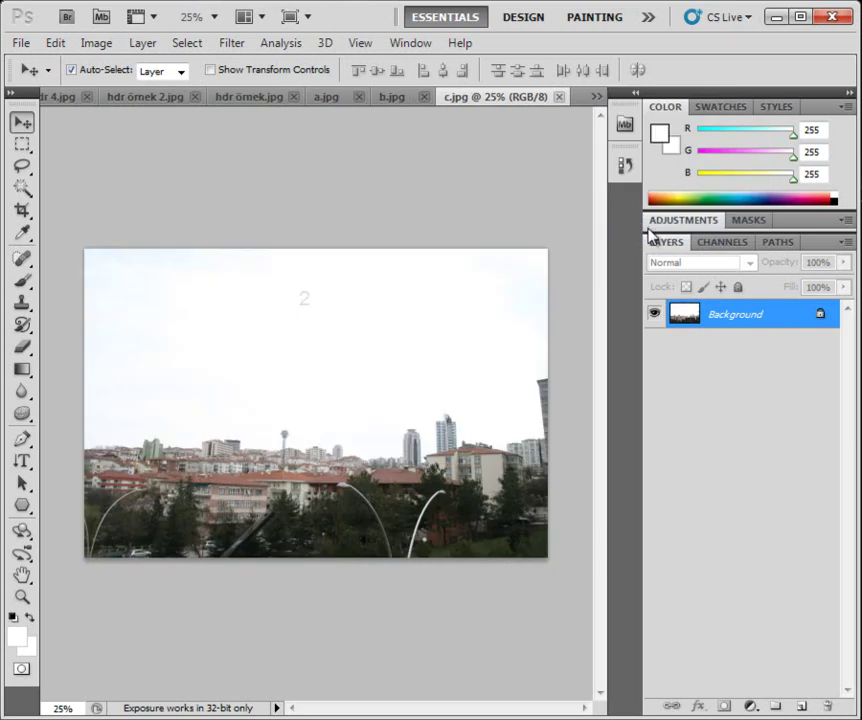
click(393, 100)
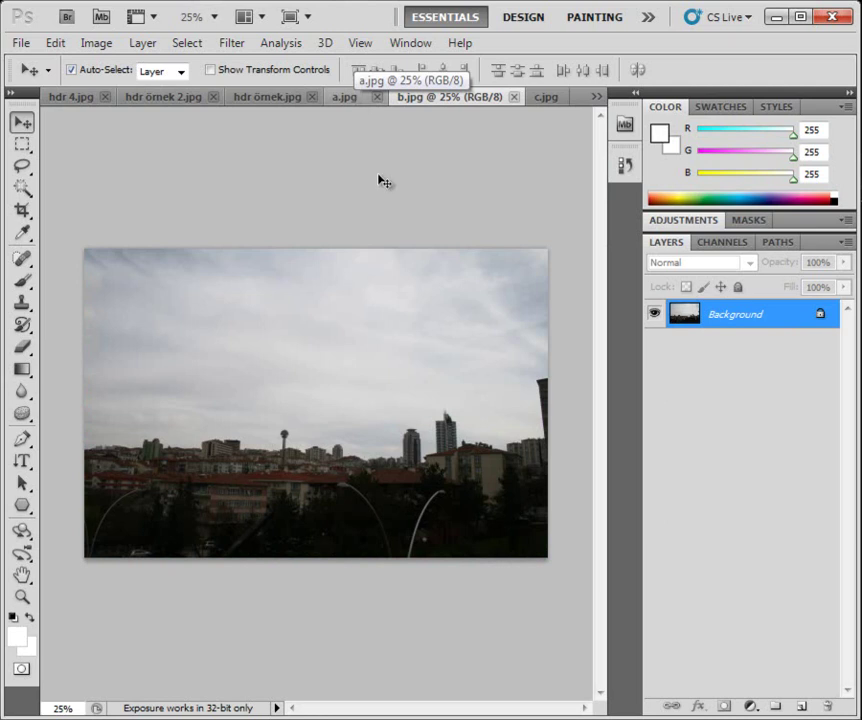
click(365, 100)
click(542, 98)
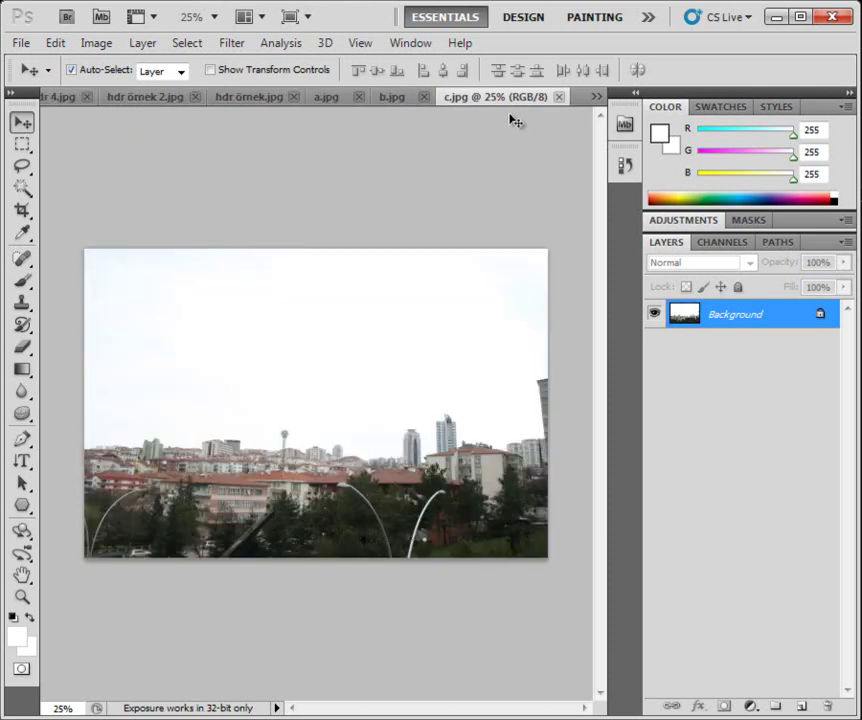
click(398, 100)
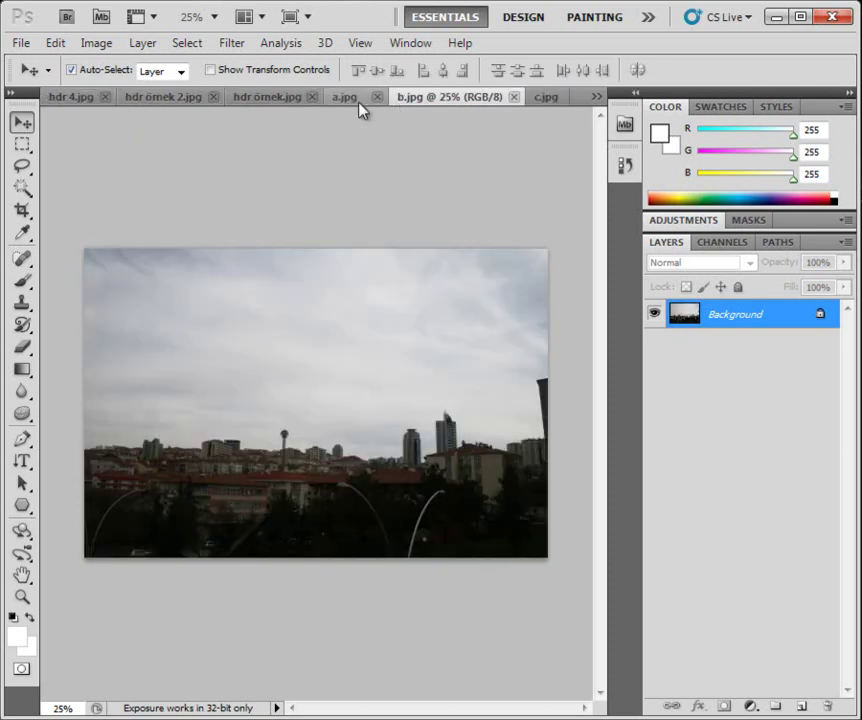
click(361, 100)
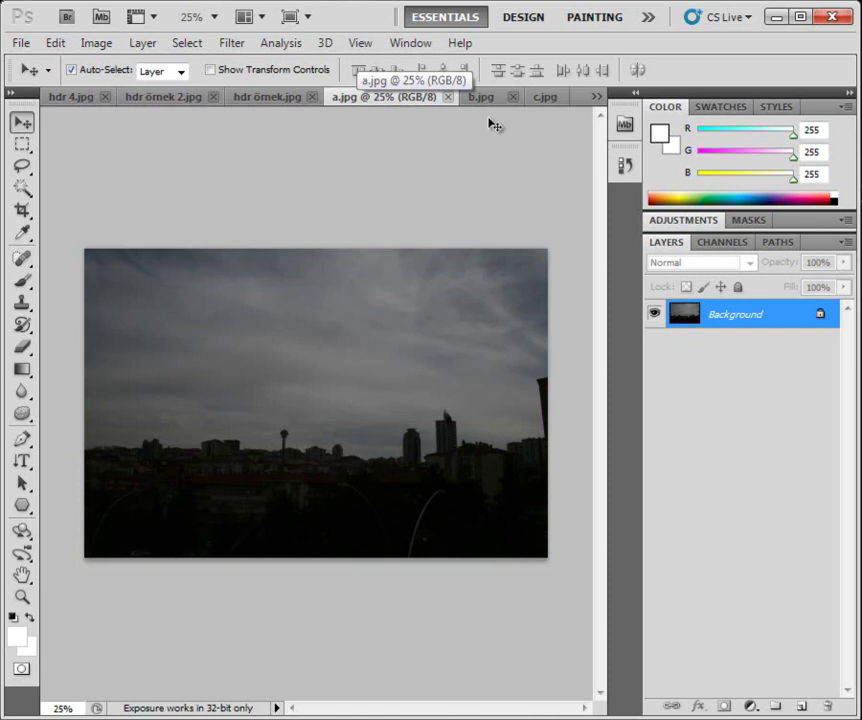
click(543, 100)
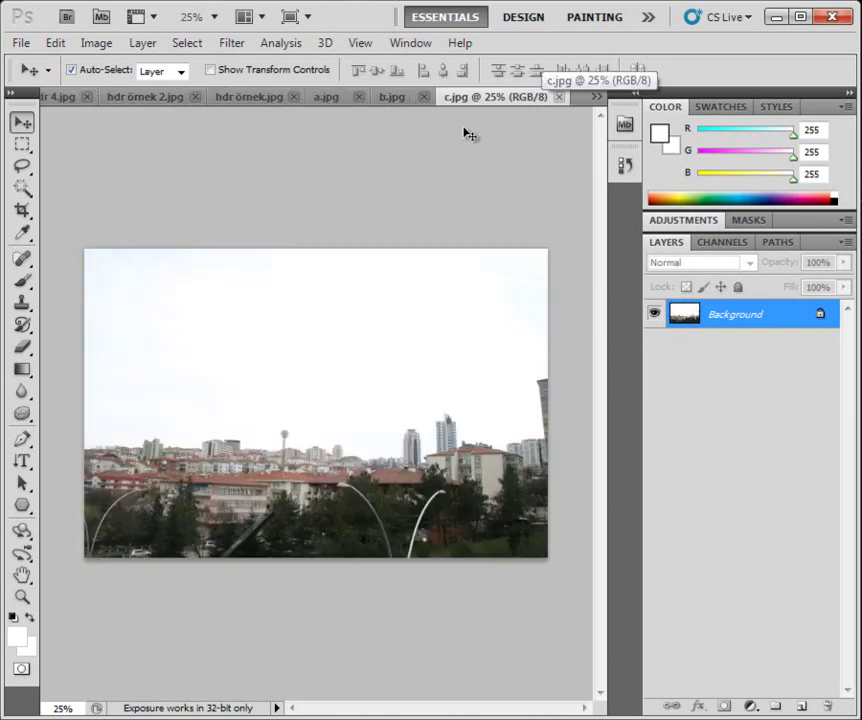
click(334, 100)
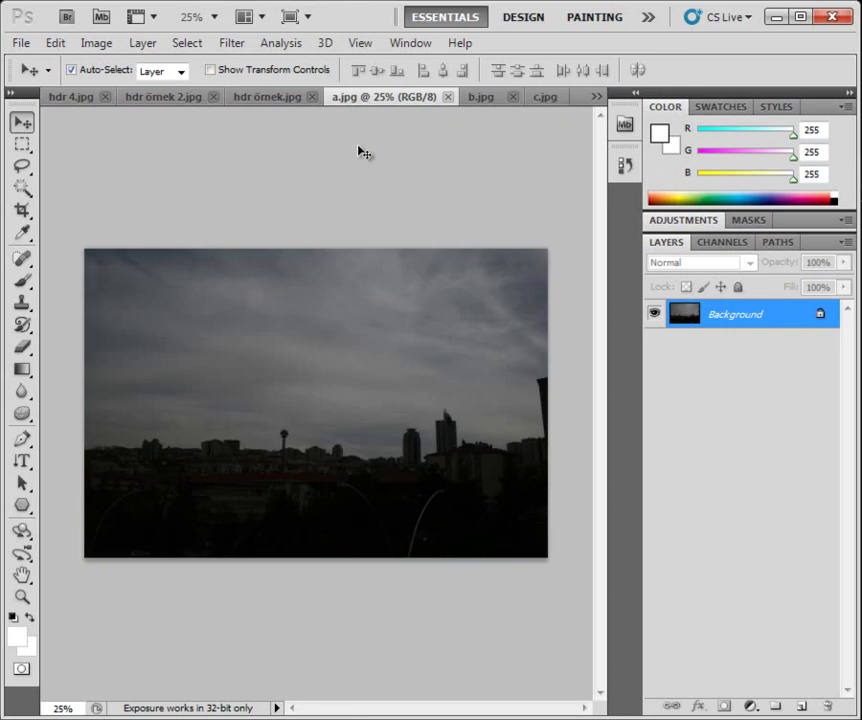
Close the c.jpg, b.jpg and a.jpg images.
click(546, 100)
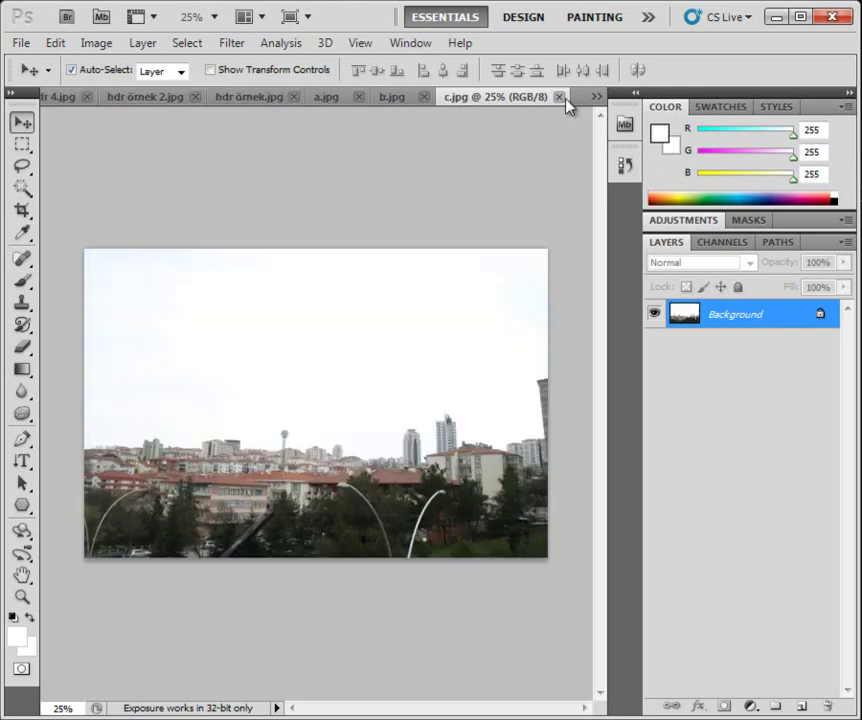
click(560, 97)
click(548, 99)
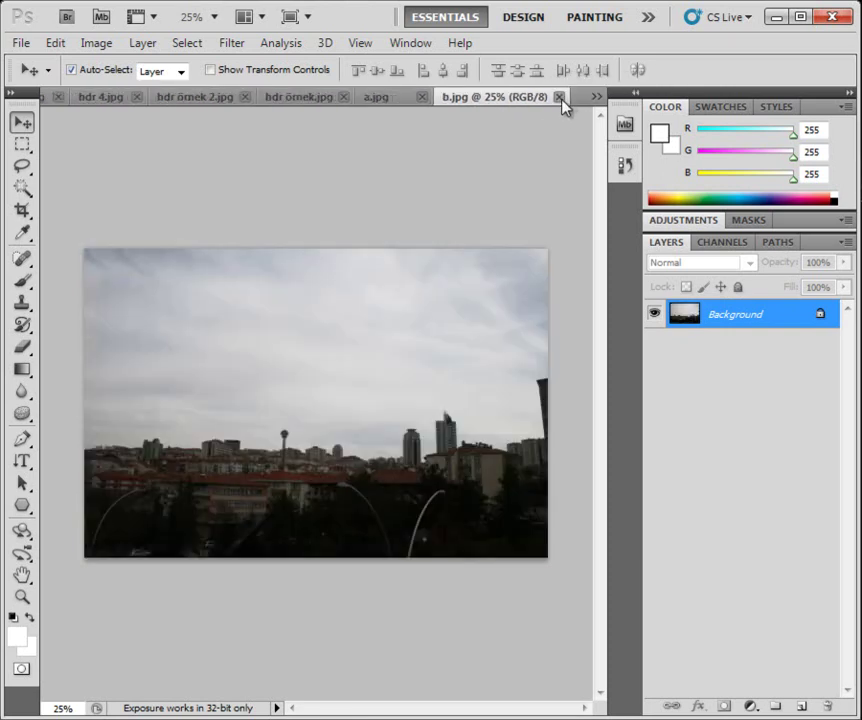
click(558, 97)
click(558, 97)
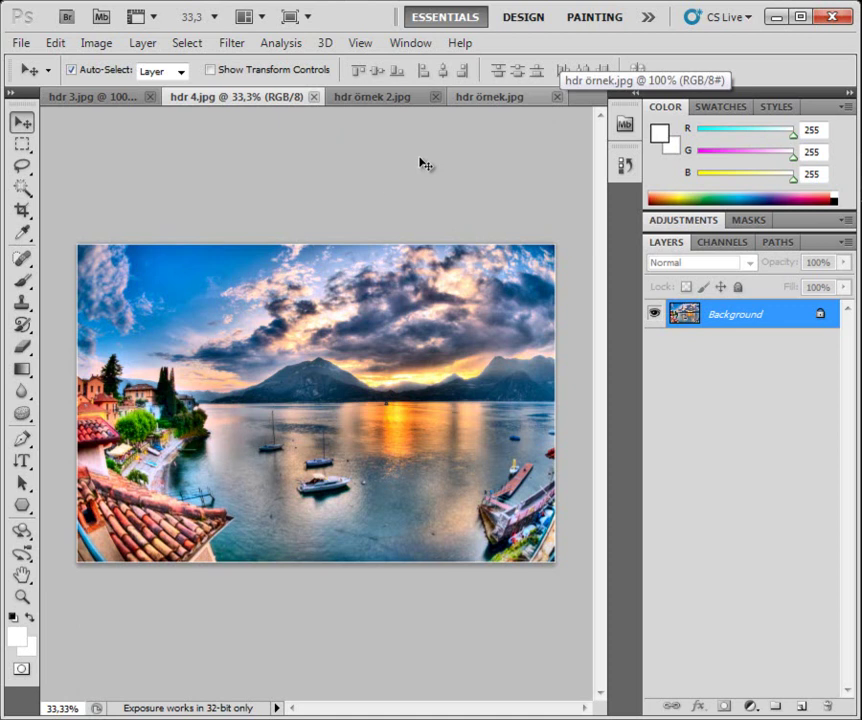
Close the hdr örnek.jpg, hdr örnek 2.jpg and hdr 3.jpg examples.
click(555, 97)
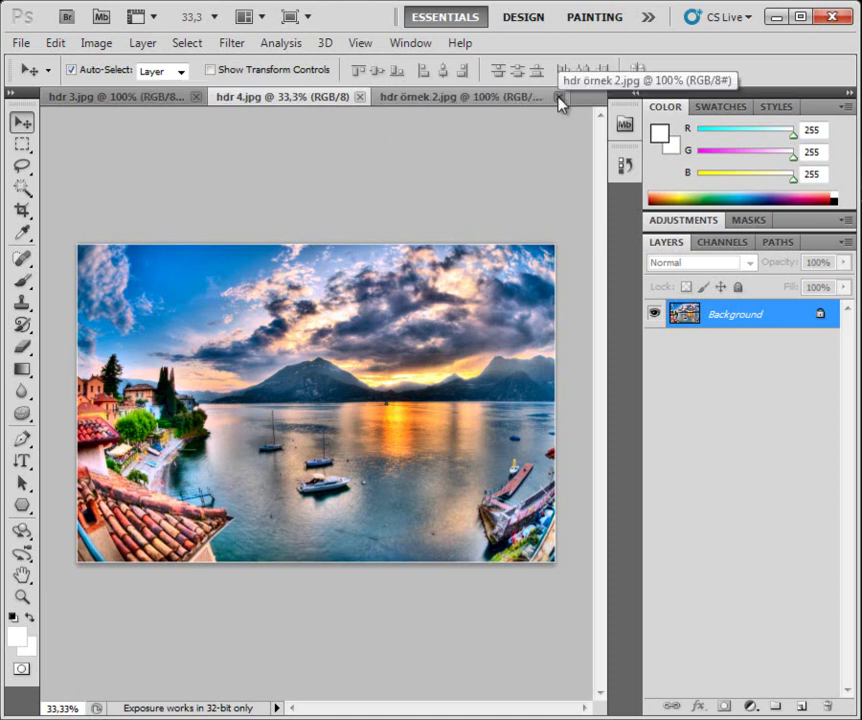
click(558, 97)
click(196, 97)
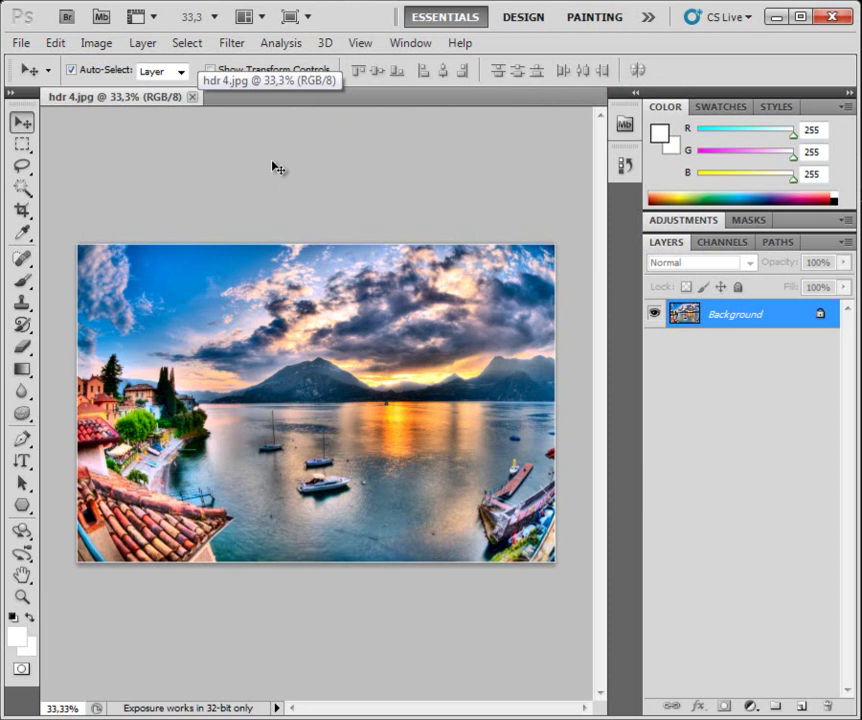
Preview the Merge to HDR Pro setup and Image adjustment commands without changing anything.
click(21, 43)
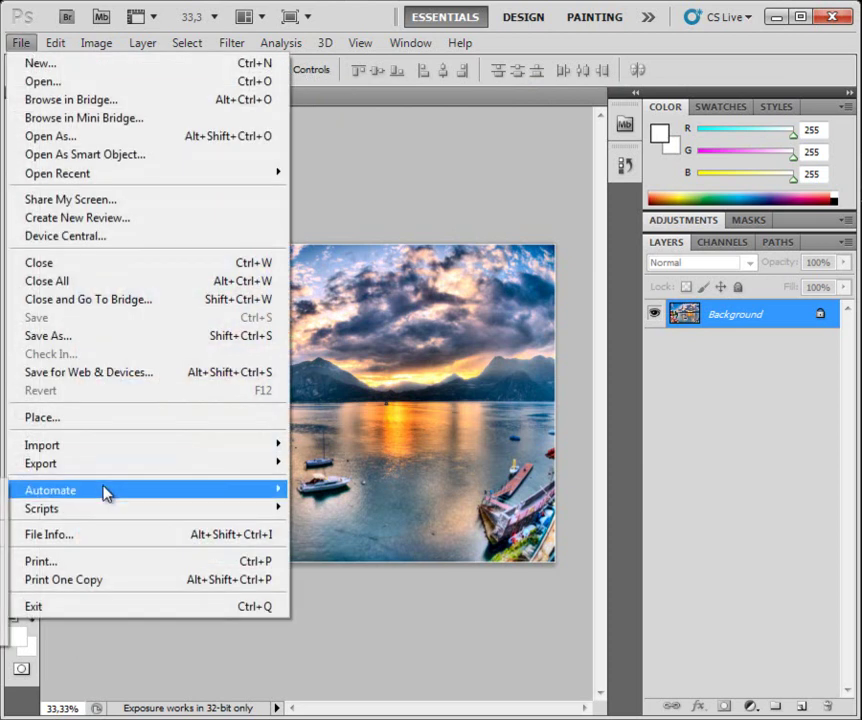
mouse_move(50, 490)
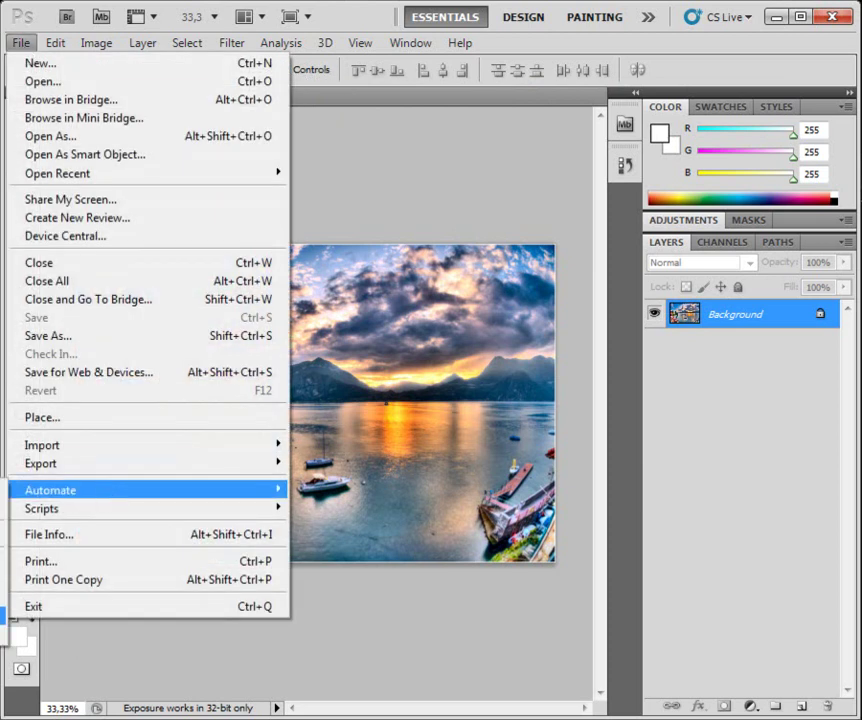
click(3, 612)
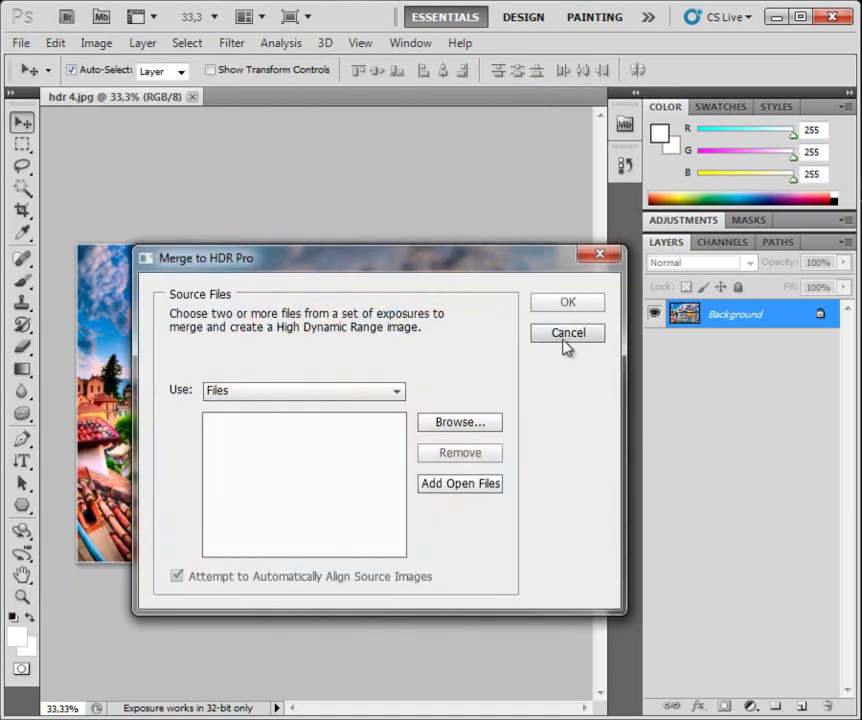
click(567, 334)
click(98, 45)
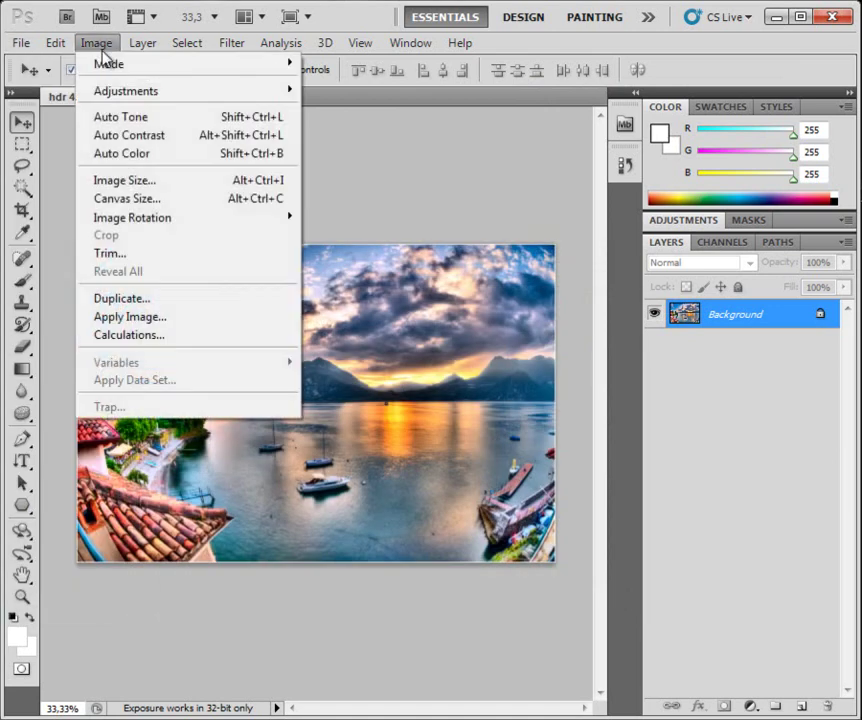
mouse_move(190, 91)
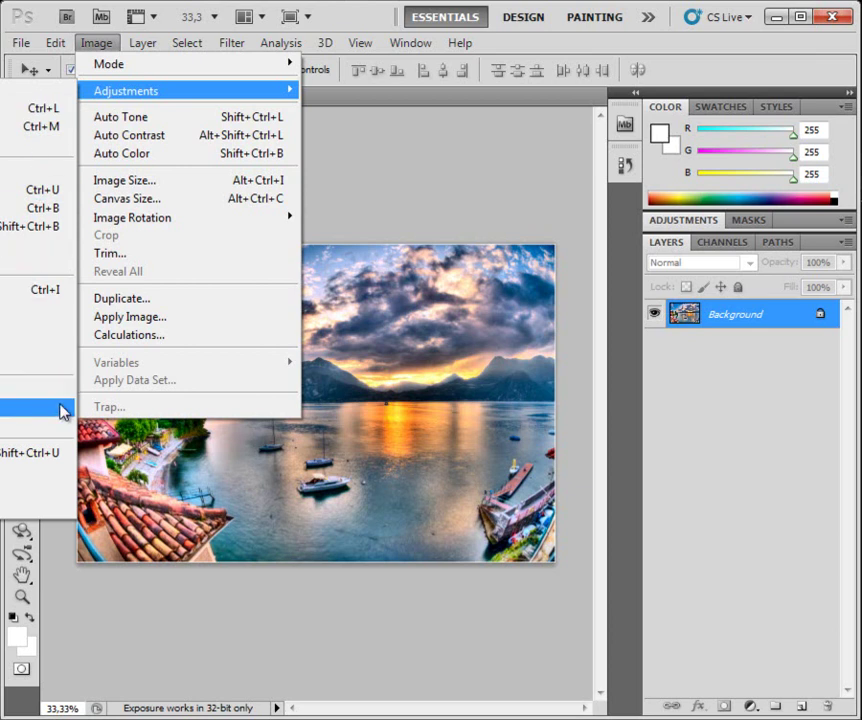
click(63, 411)
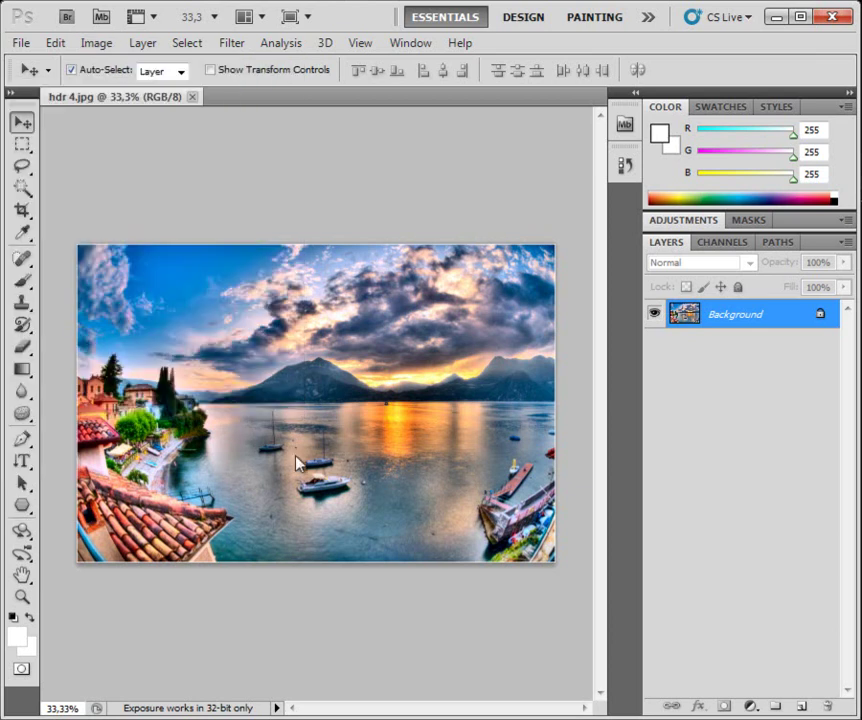
Close hdr 4.jpg and launch Adobe Bridge via File > Browse in Bridge.
click(192, 96)
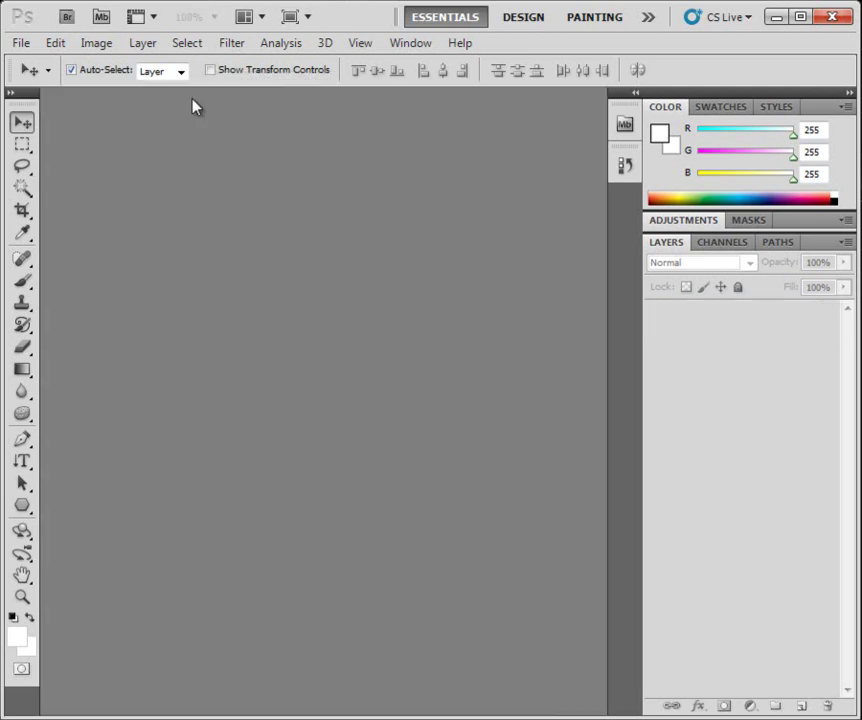
click(42, 45)
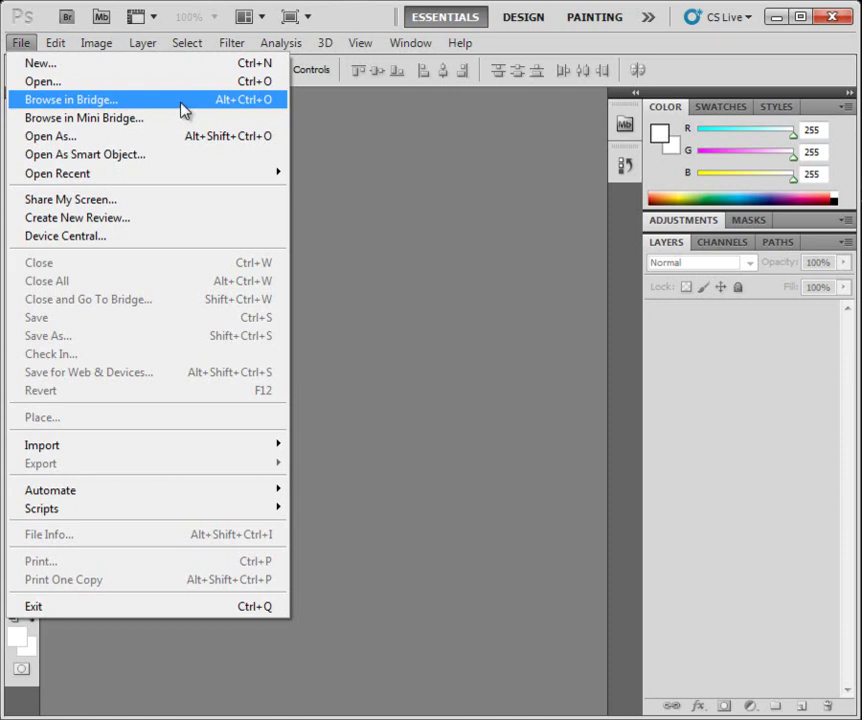
click(184, 108)
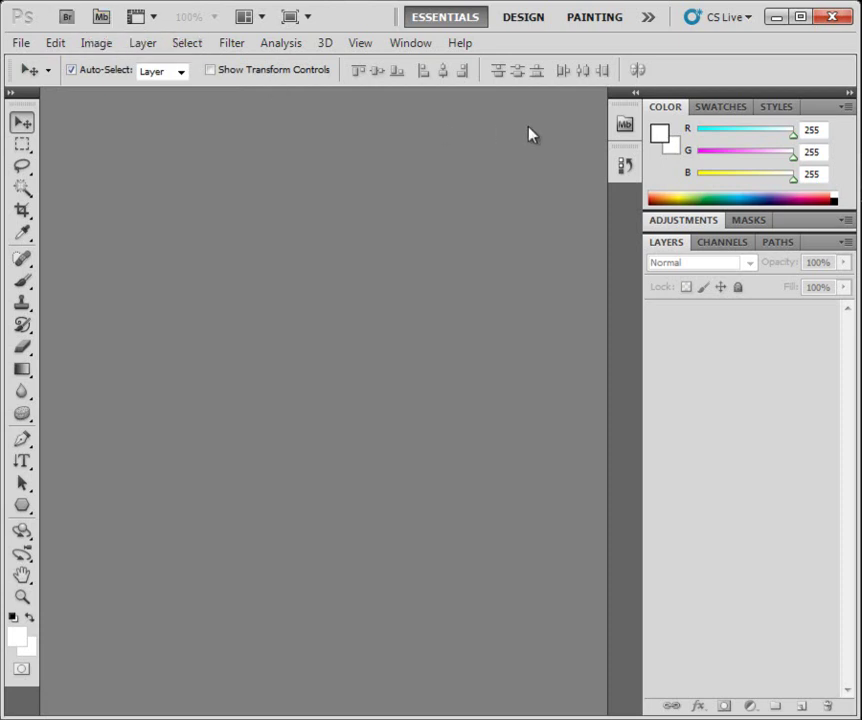
click(21, 43)
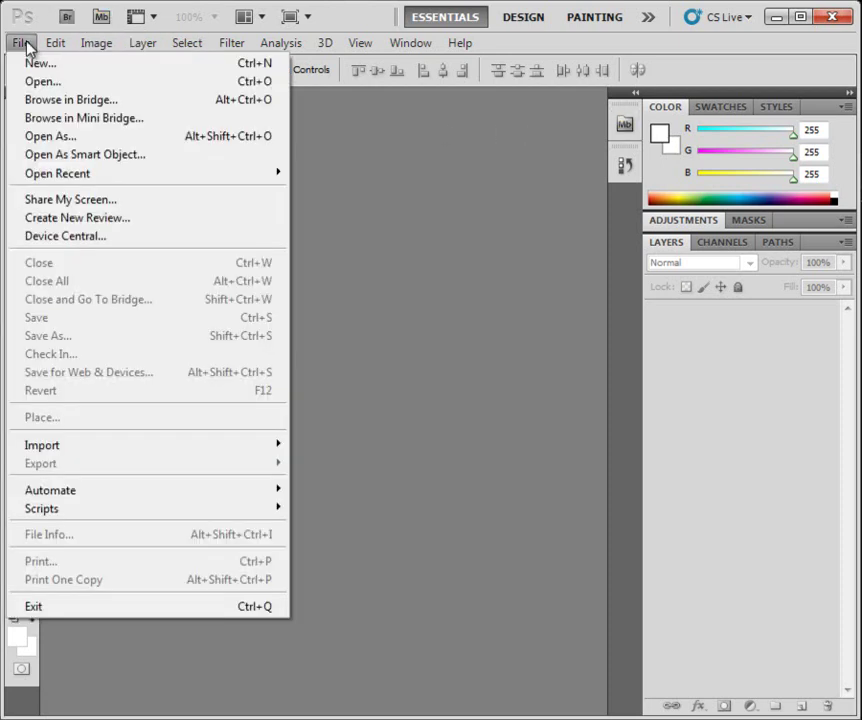
click(154, 101)
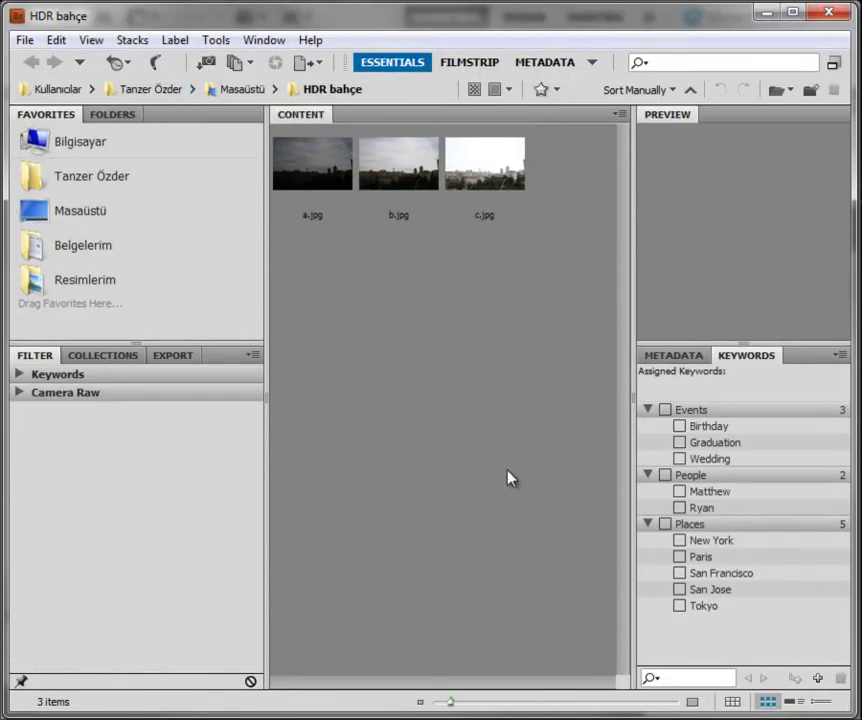
Select the a.jpg, b.jpg and c.jpg thumbnails and open them in Camera Raw with Ctrl+R.
click(315, 173)
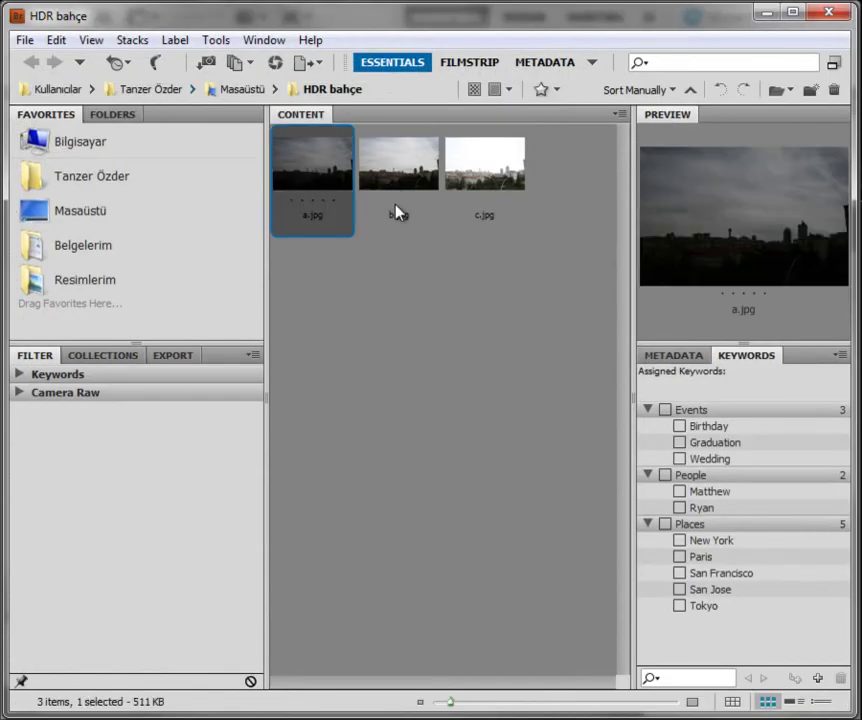
ctrl+click(396, 212)
ctrl+click(484, 176)
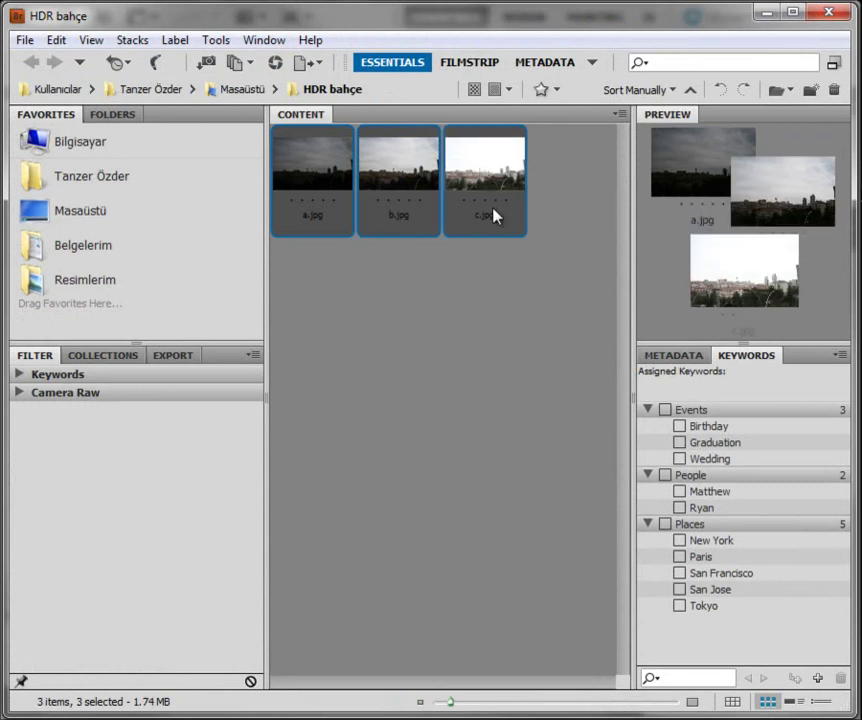
key(ctrl+r)
click(24, 42)
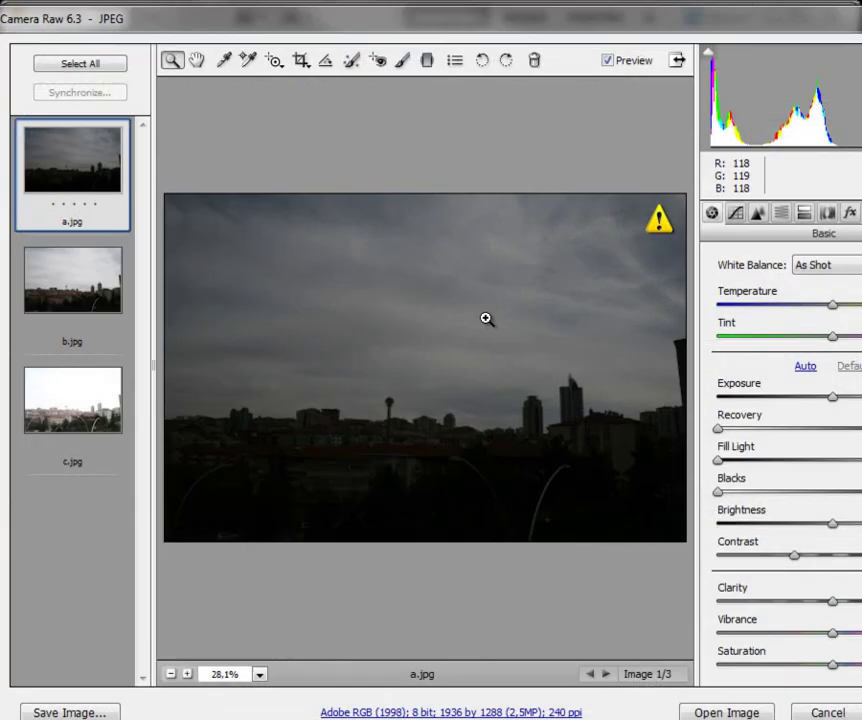
Try Exposure, Recovery, Contrast and Vibrance adjustments on b.jpg, resetting exposure.
key(Down)
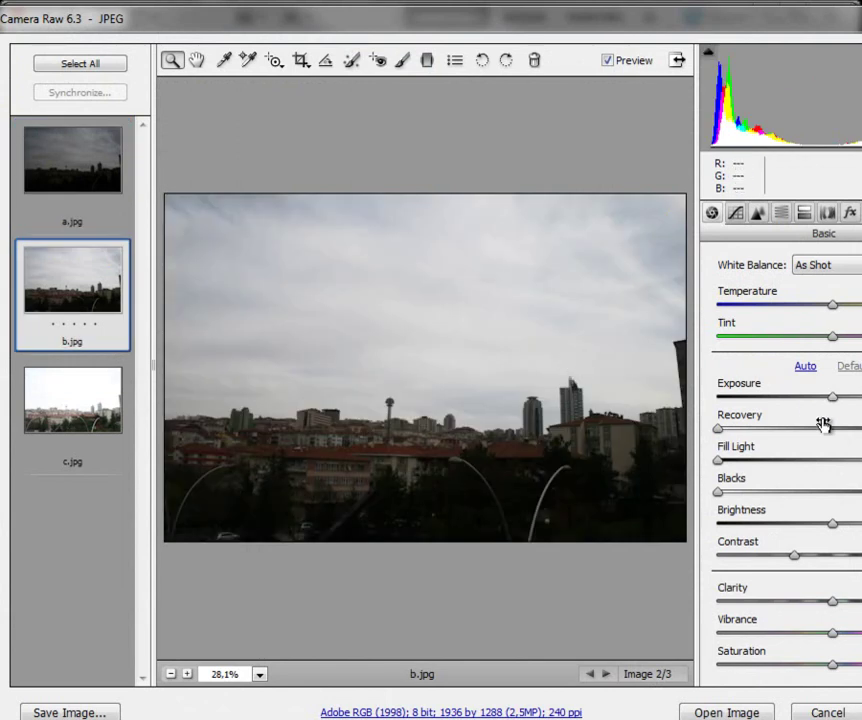
drag(833, 397, 861, 397)
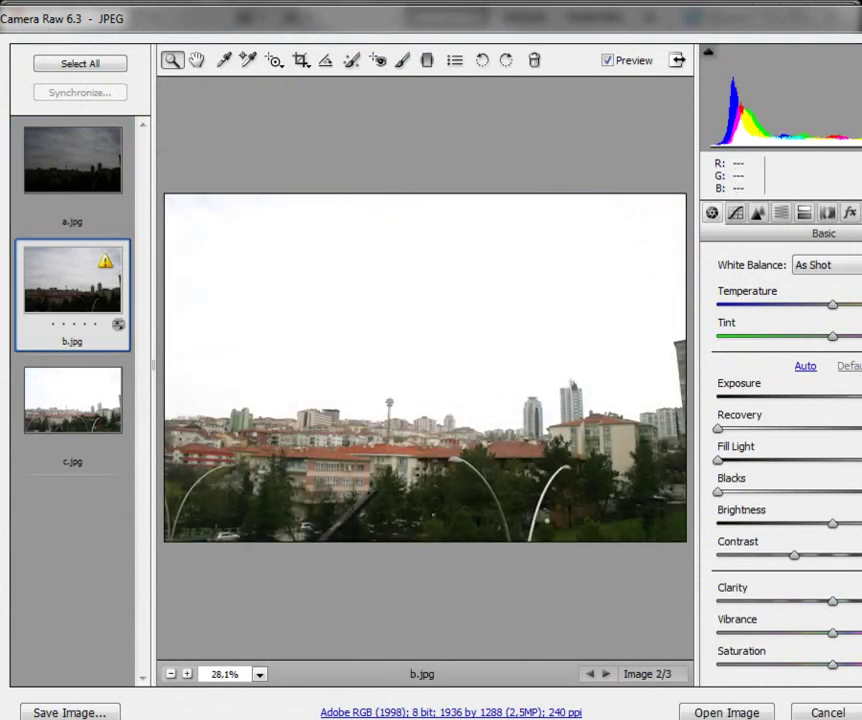
click(848, 366)
mouse_move(717, 428)
mouse_down()
mouse_move(861, 428)
mouse_move(717, 428)
mouse_move(861, 460)
mouse_move(717, 460)
mouse_move(785, 496)
mouse_move(861, 492)
mouse_move(717, 492)
mouse_up()
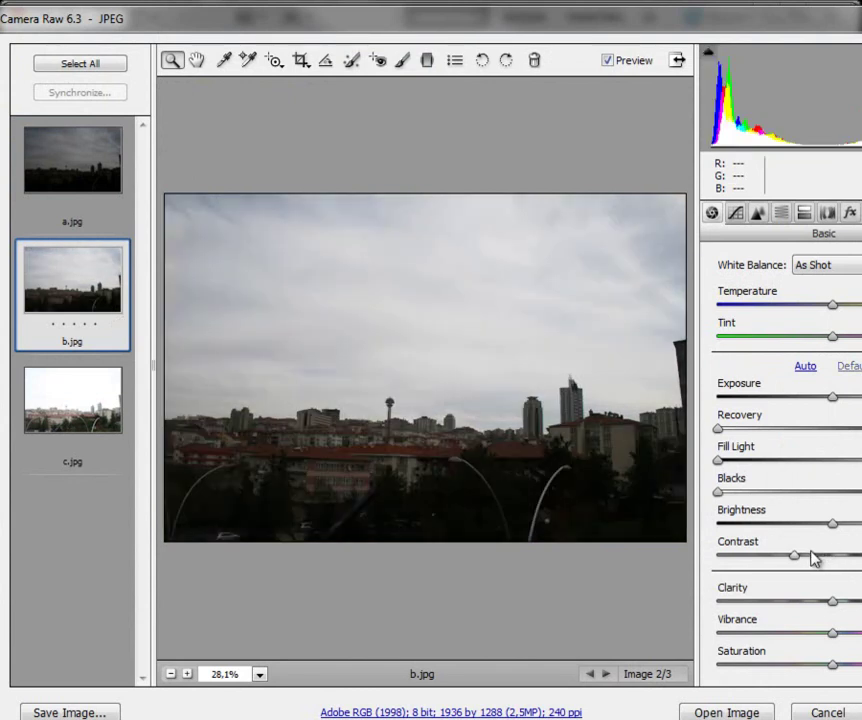
mouse_move(795, 554)
mouse_down()
mouse_move(861, 554)
mouse_move(795, 554)
mouse_up()
mouse_move(833, 633)
mouse_down()
mouse_move(861, 633)
mouse_move(832, 633)
mouse_up()
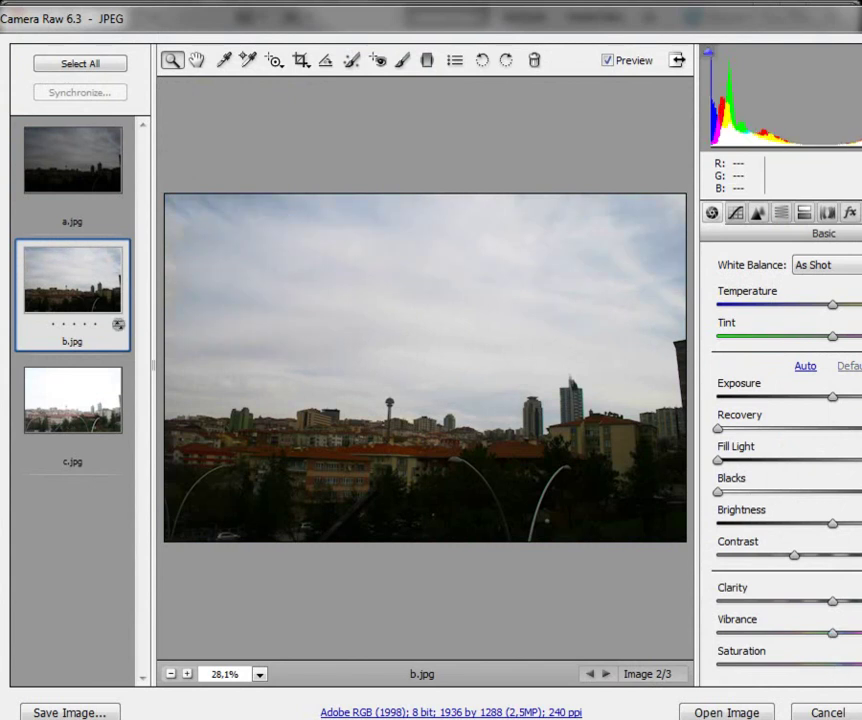
Select all three exposures, review Synchronize options excluding Transform, then cancel Camera Raw.
click(110, 68)
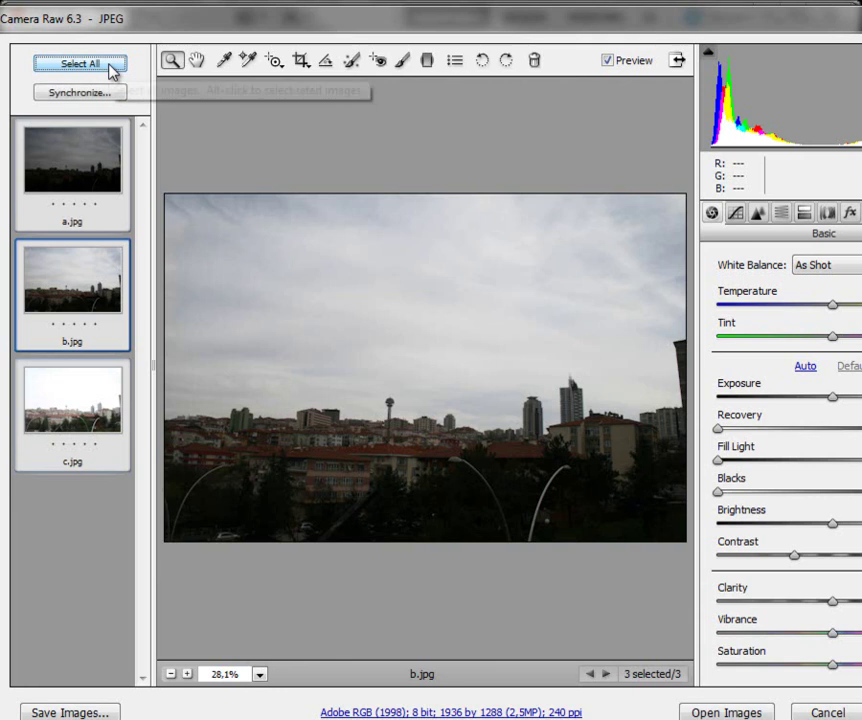
click(85, 93)
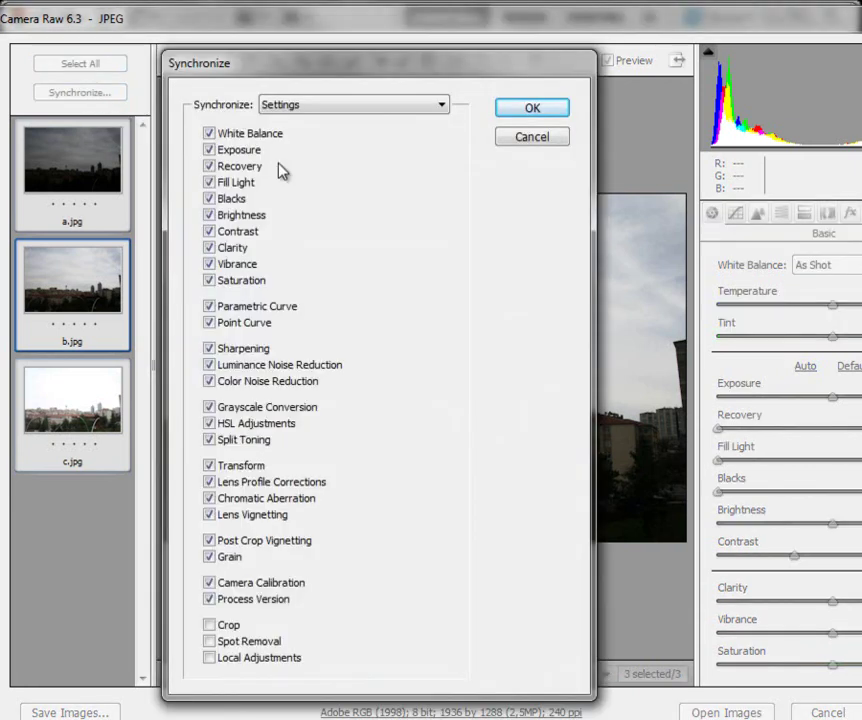
click(209, 466)
click(533, 137)
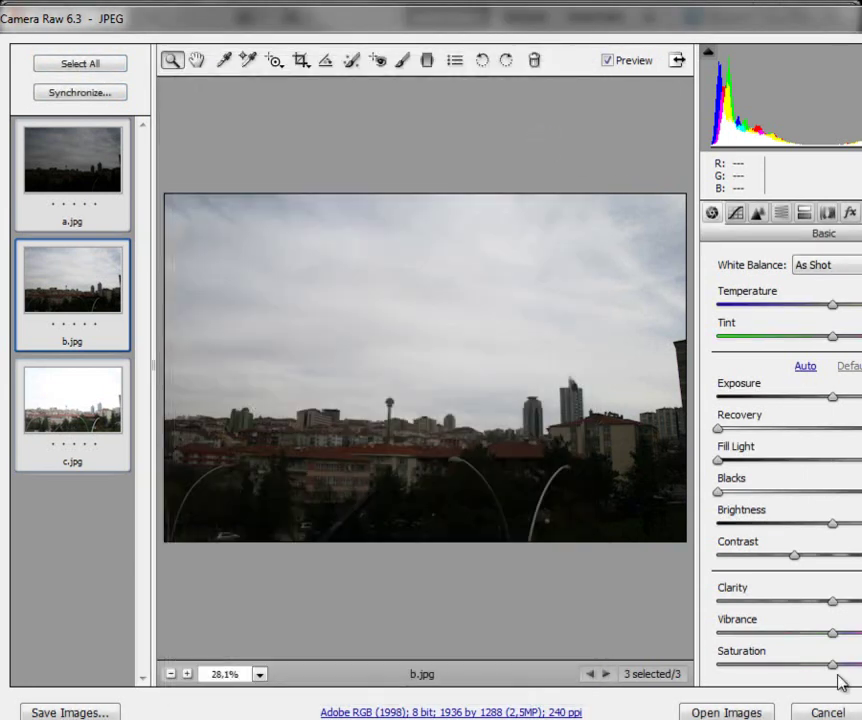
click(826, 712)
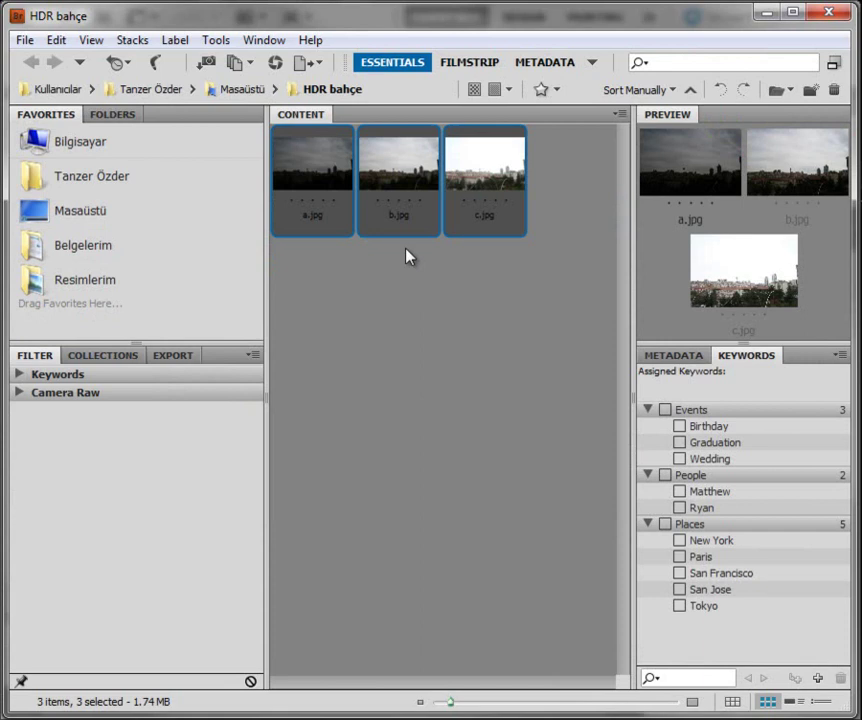
Check the Tools menu, deselect the thumbnails and close Adobe Bridge.
click(216, 41)
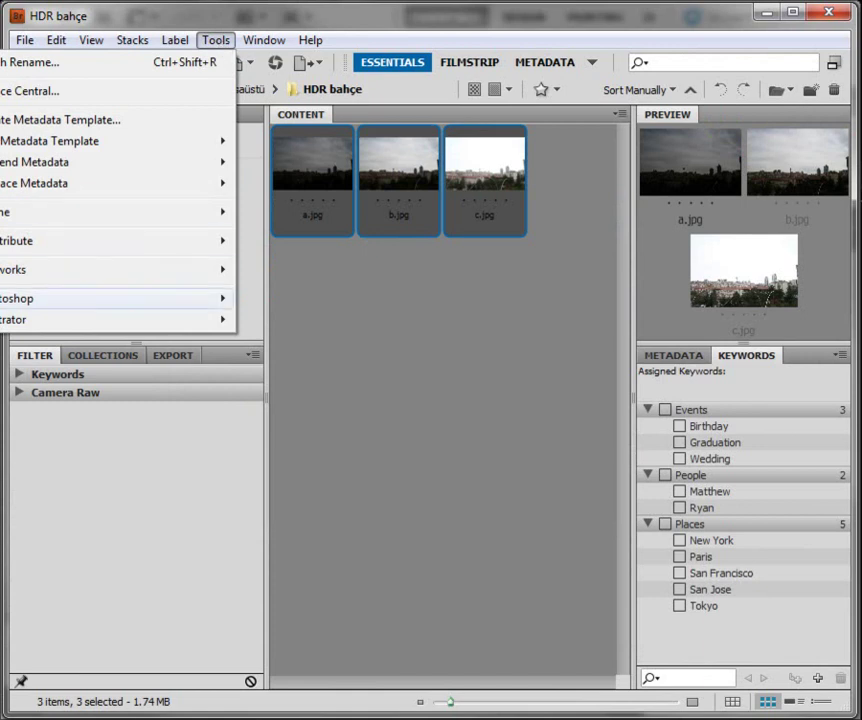
click(547, 385)
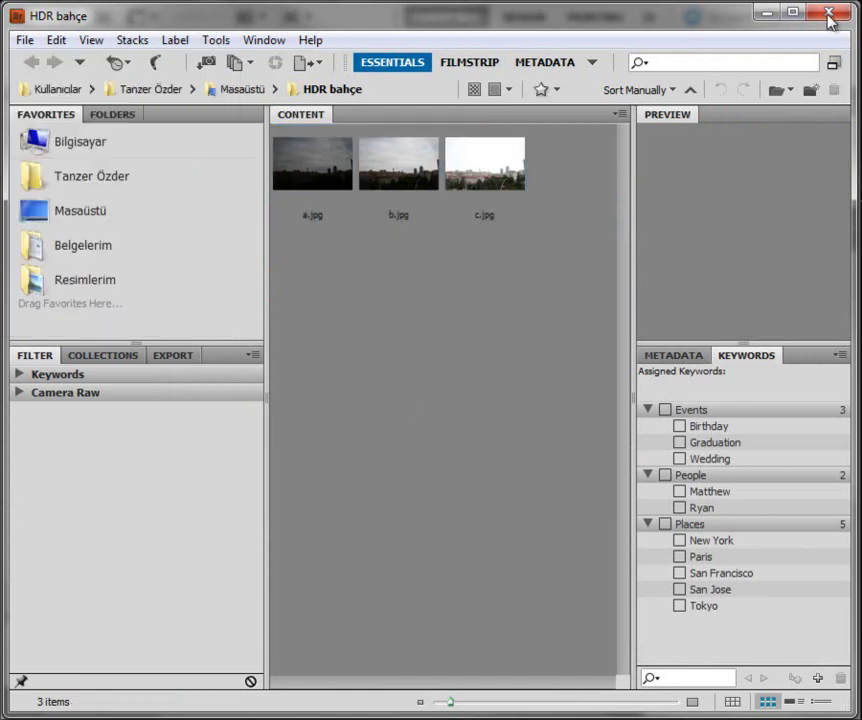
click(828, 12)
Load a.jpg, b.jpg and c.jpg into Merge to HDR Pro and start the merge.
click(22, 43)
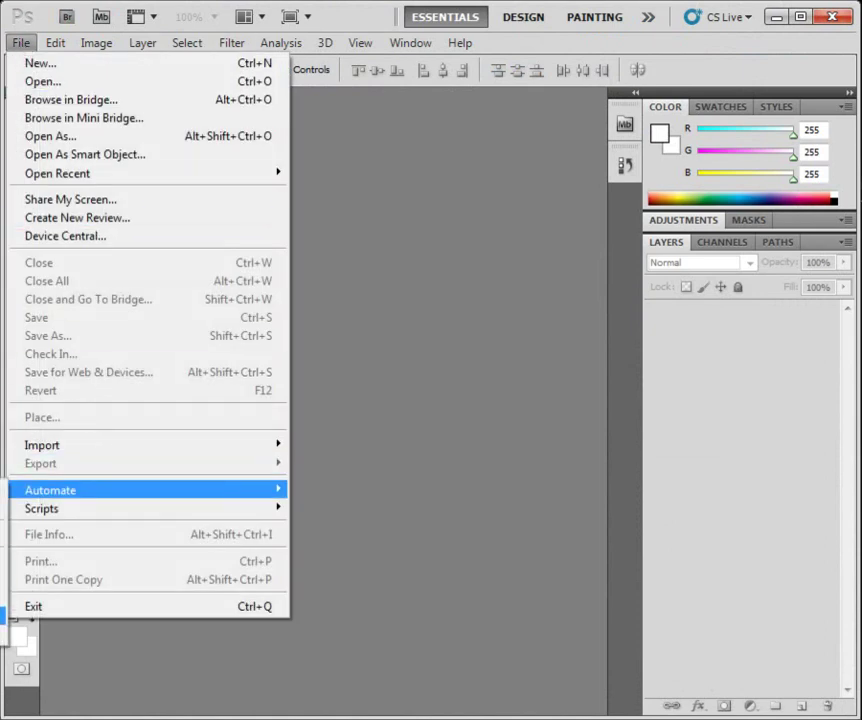
click(2, 415)
click(457, 424)
drag(302, 268, 607, 164)
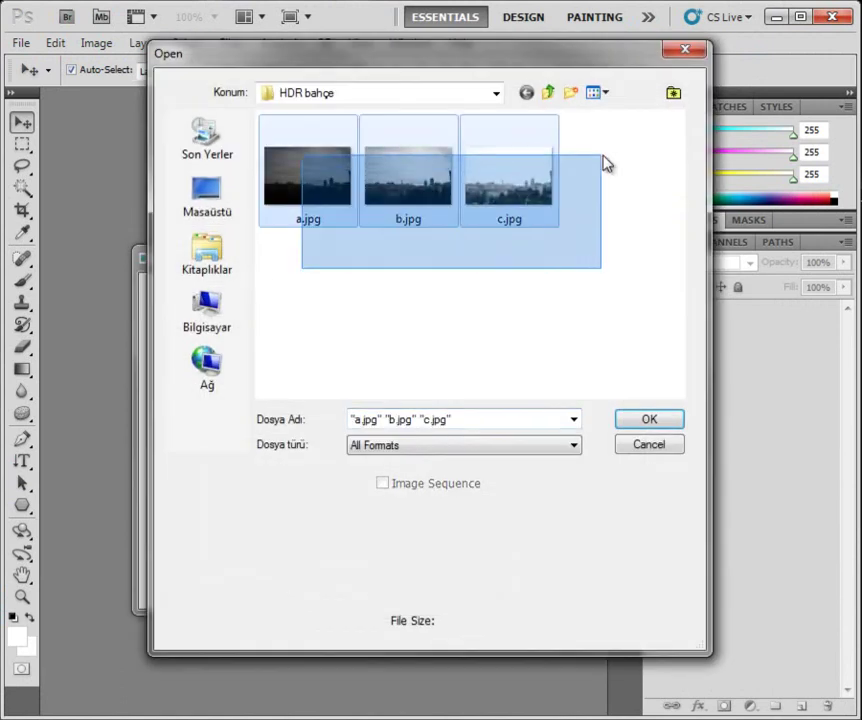
click(649, 419)
click(586, 305)
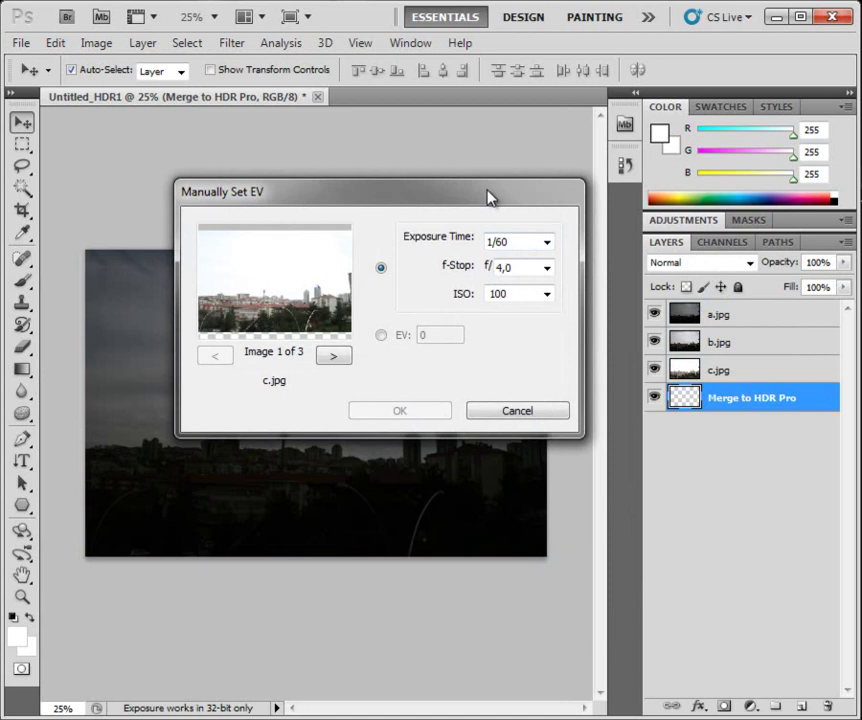
Check the exposure time, f-stop and ISO options, leaving ISO at 100.
click(547, 243)
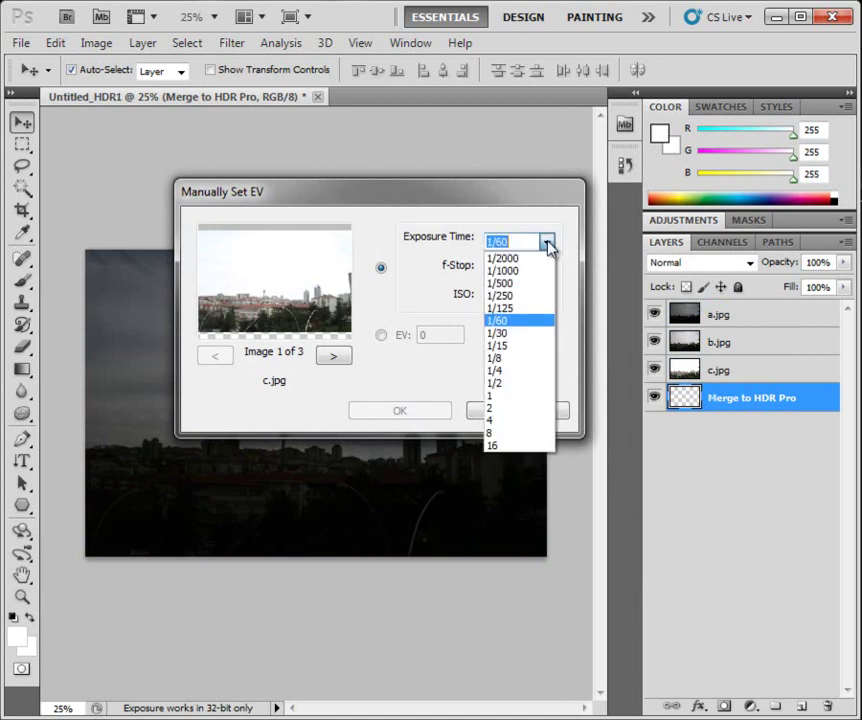
click(548, 244)
click(549, 268)
click(551, 270)
click(555, 297)
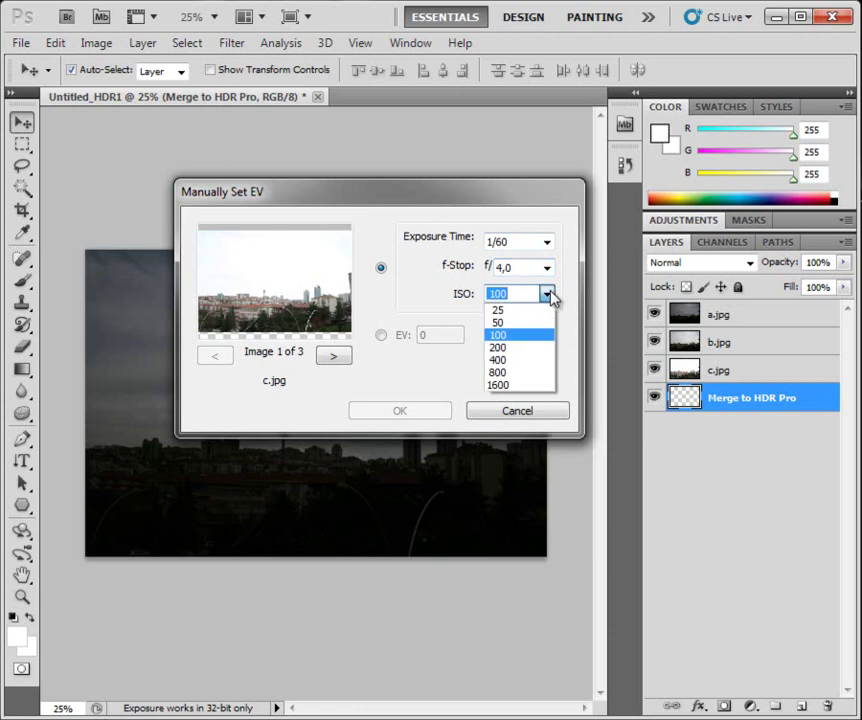
click(554, 298)
Manually set EV 2 for c.jpg, 0 for b.jpg and -2 for a.jpg, then confirm.
double_click(423, 337)
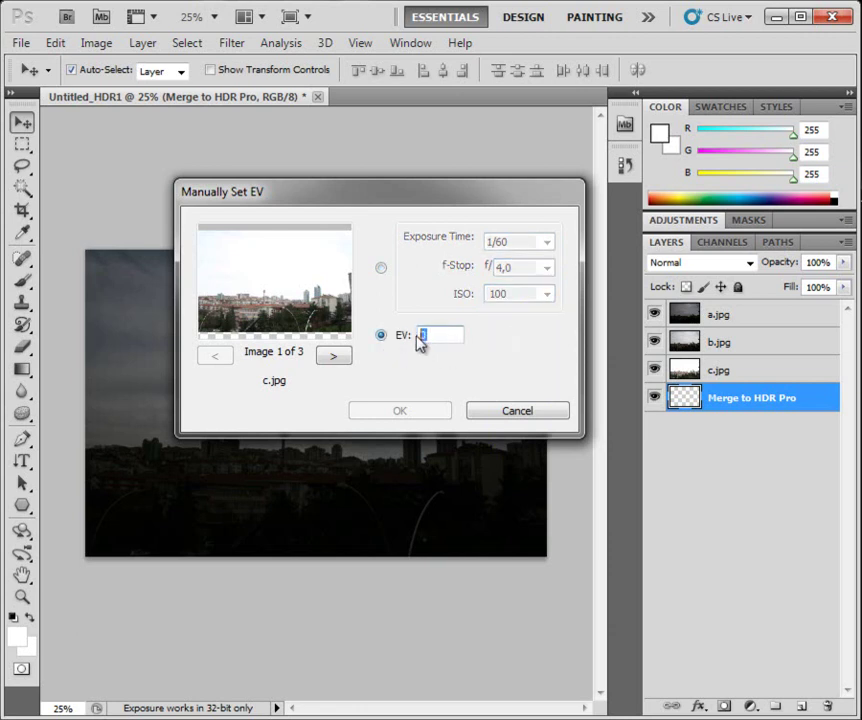
text(2)
click(337, 358)
drag(444, 335, 392, 341)
text(0)
click(340, 358)
double_click(422, 335)
text(-2)
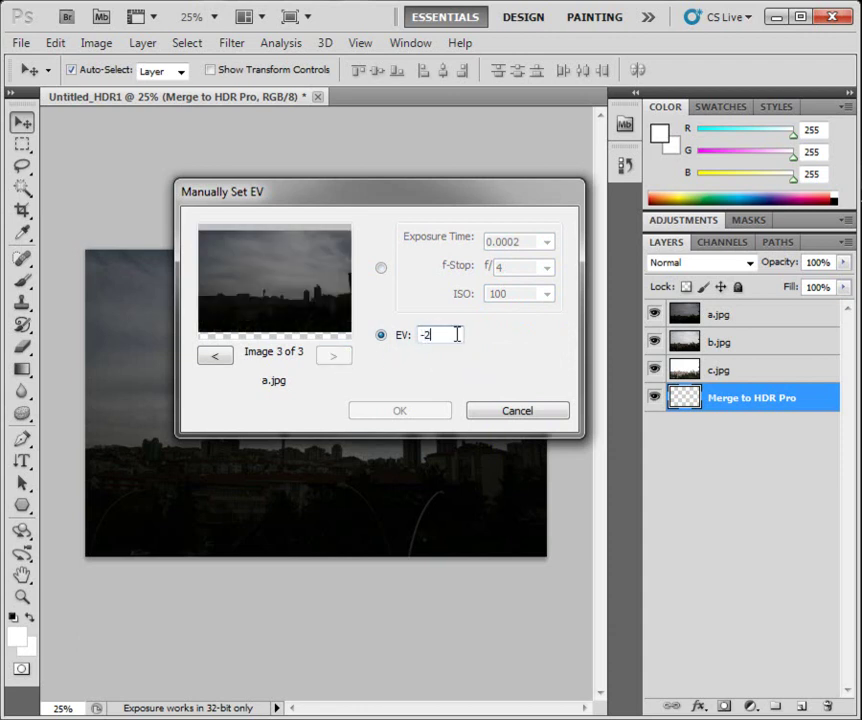
click(222, 360)
click(220, 358)
click(335, 358)
click(408, 411)
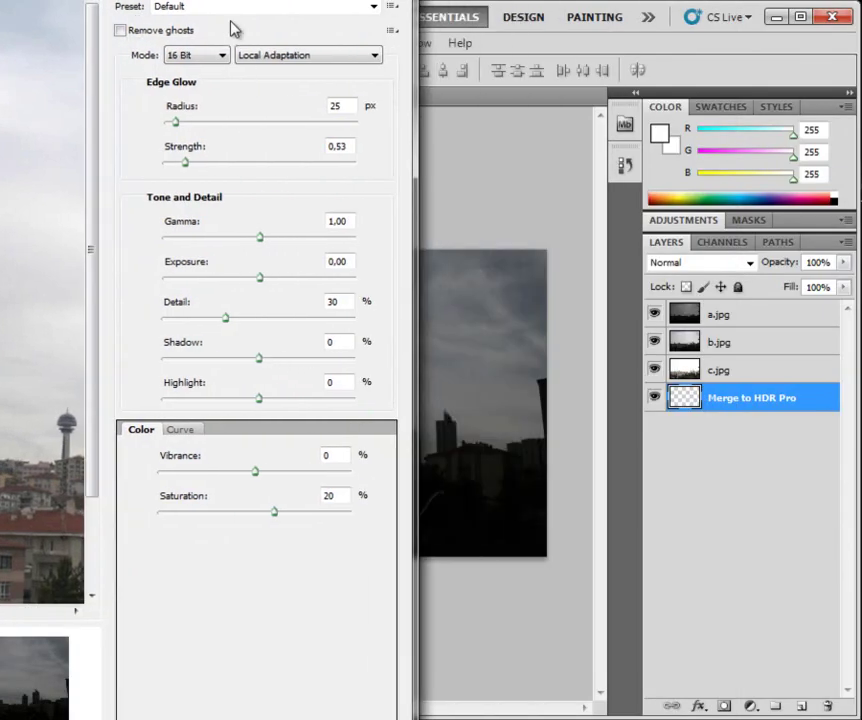
Move the merge window, zoom preview to 50%, and try Monochromatic and Photorealistic presets.
drag(245, 2, 654, 3)
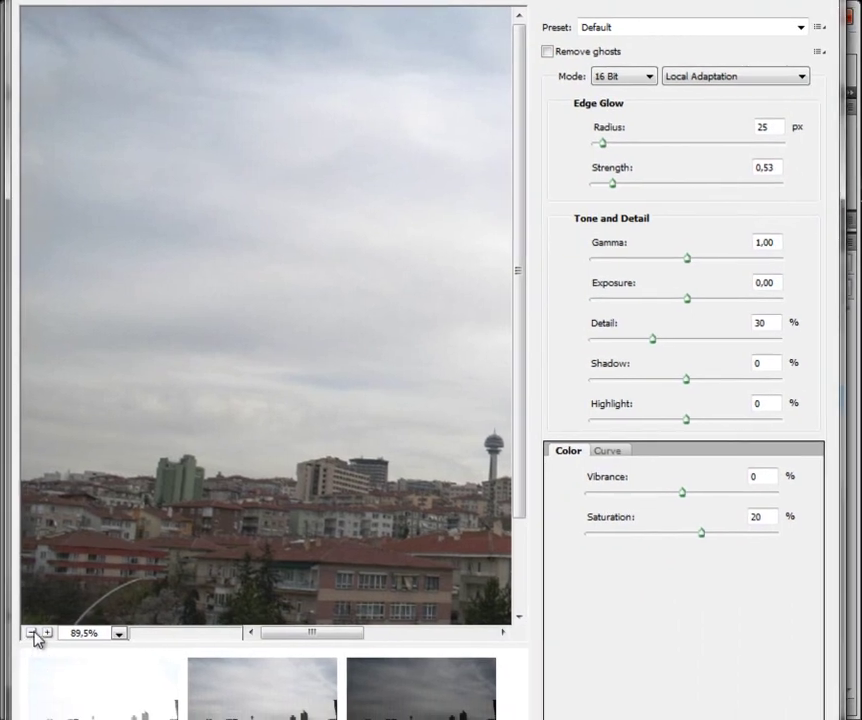
click(32, 633)
click(654, 32)
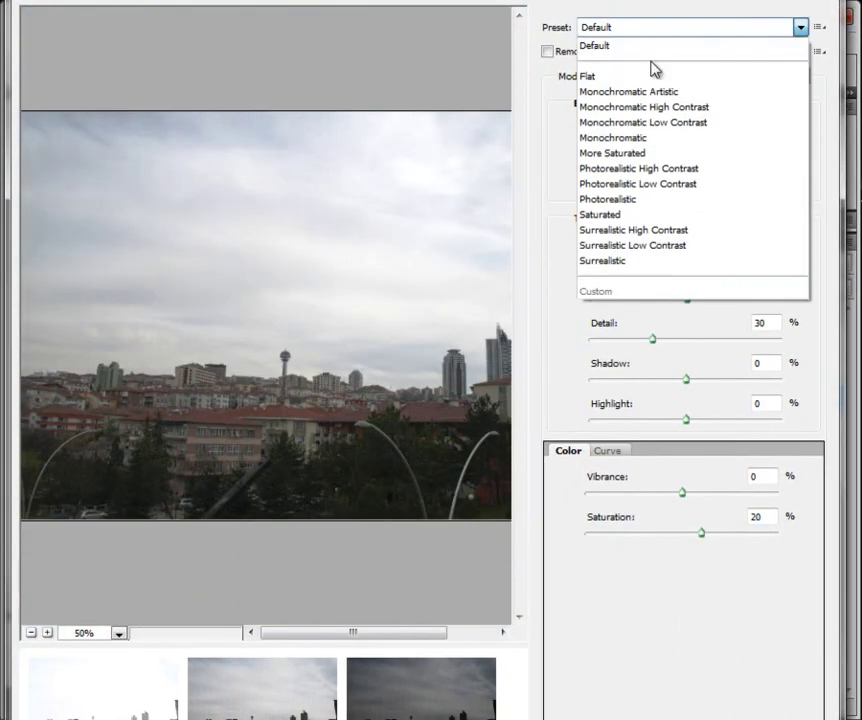
click(638, 139)
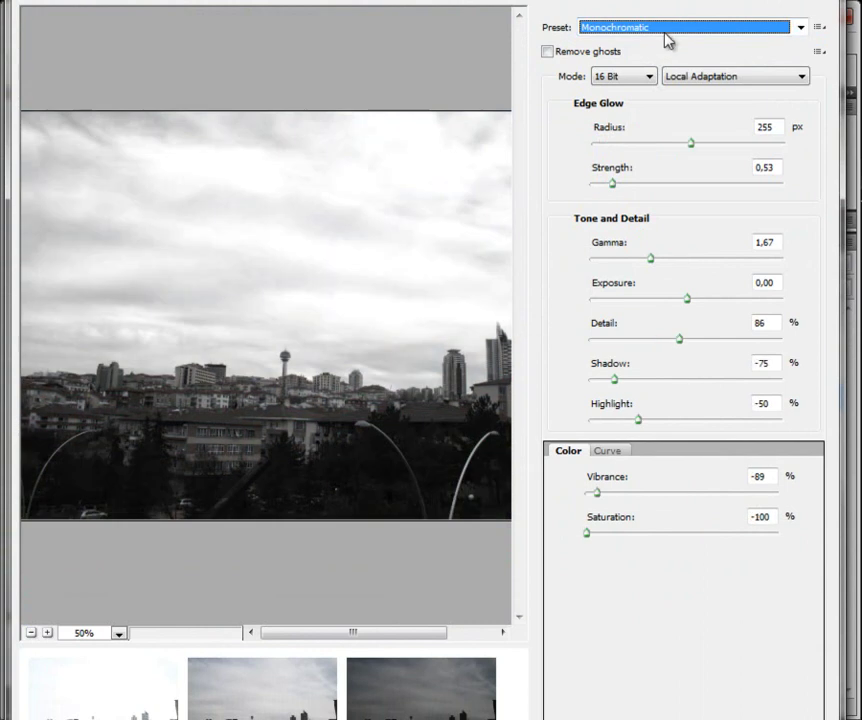
click(667, 33)
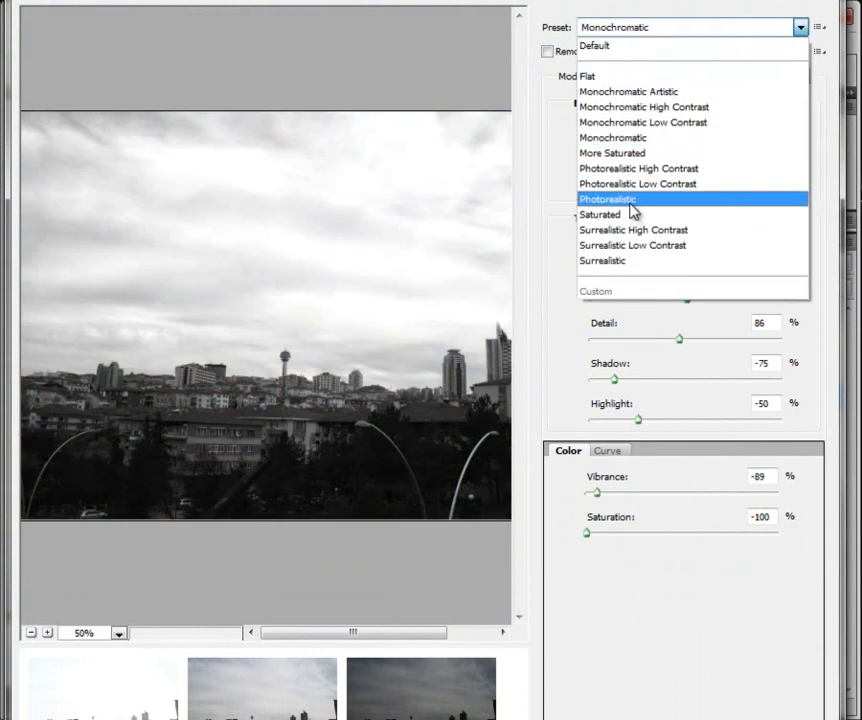
click(629, 201)
Try the Surrealistic preset, return to Default, and enable Remove ghosts.
click(636, 32)
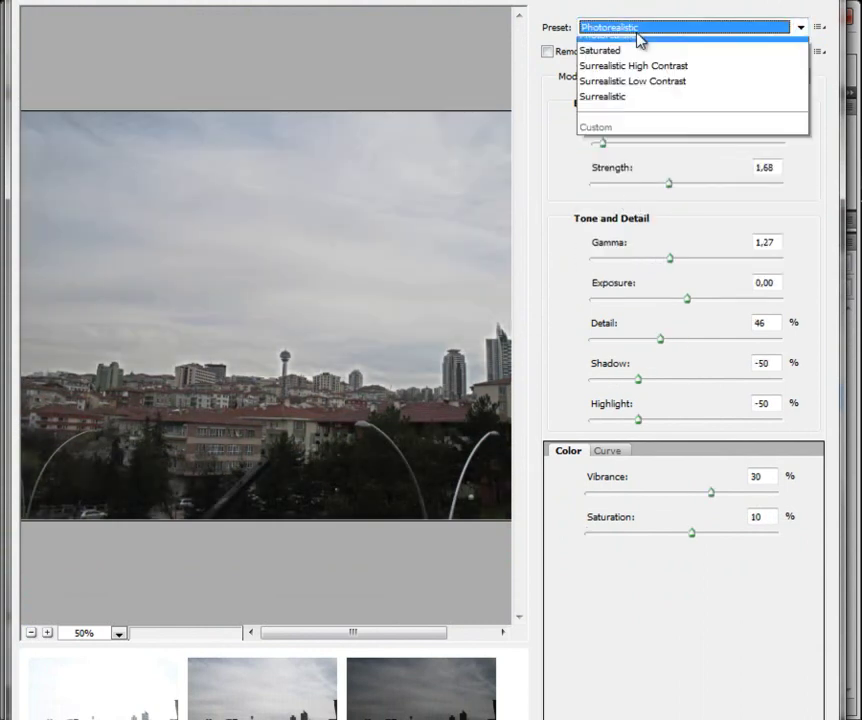
click(618, 263)
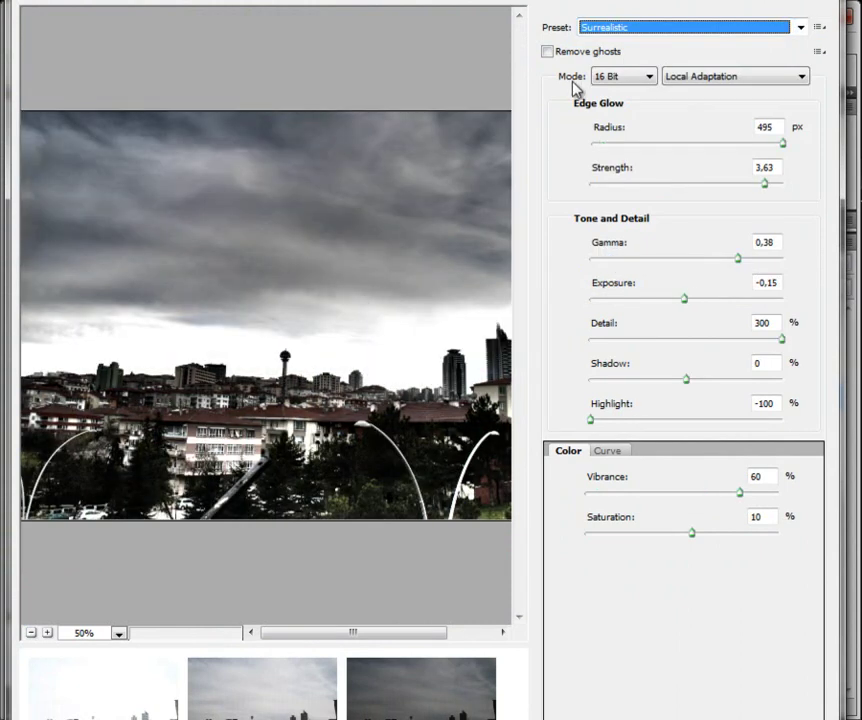
click(617, 33)
click(617, 45)
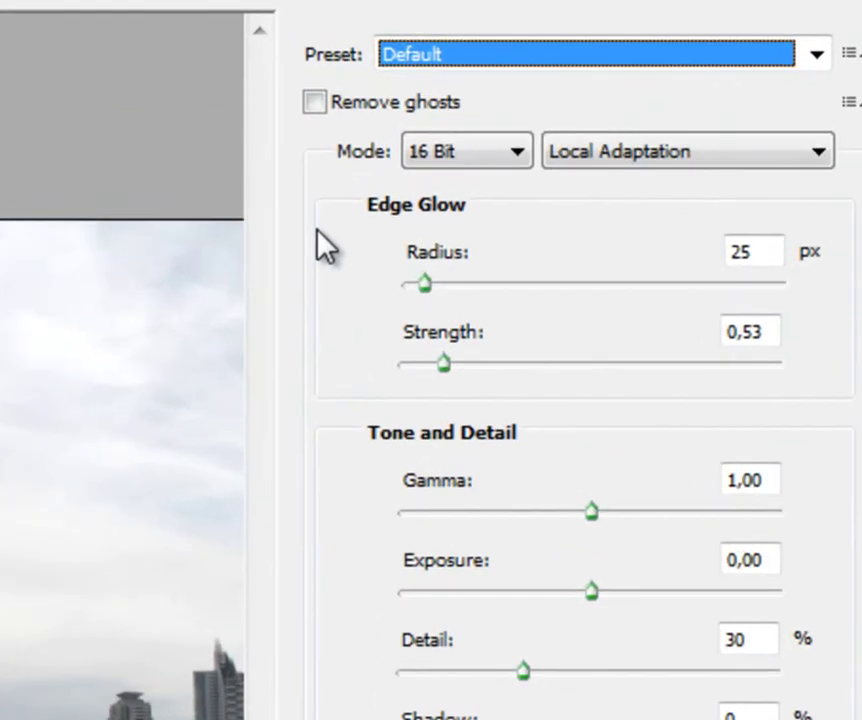
click(300, 105)
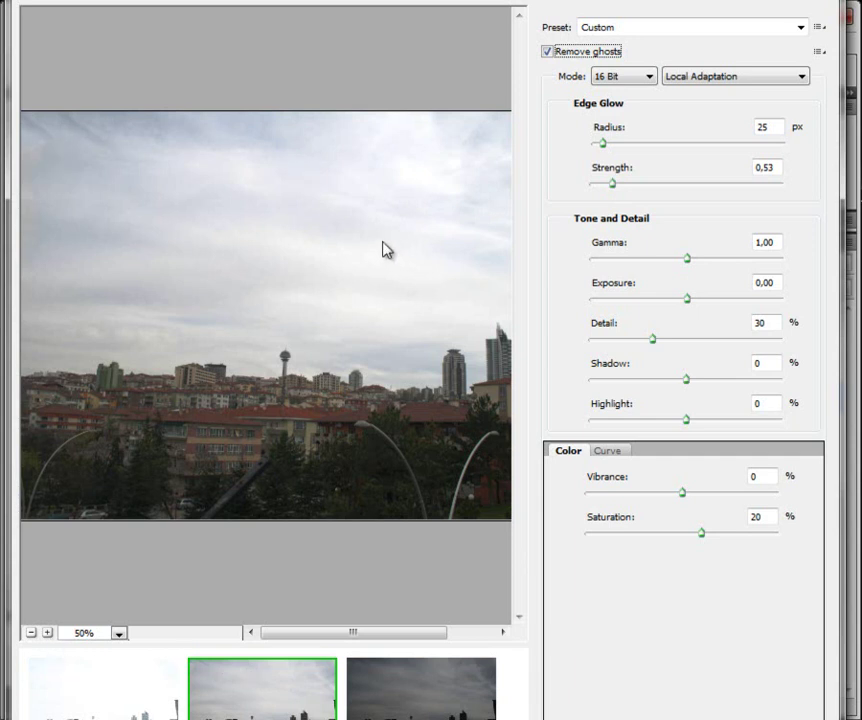
mouse_move(385, 241)
mouse_down()
mouse_move(244, 239)
mouse_move(387, 238)
mouse_up()
click(618, 80)
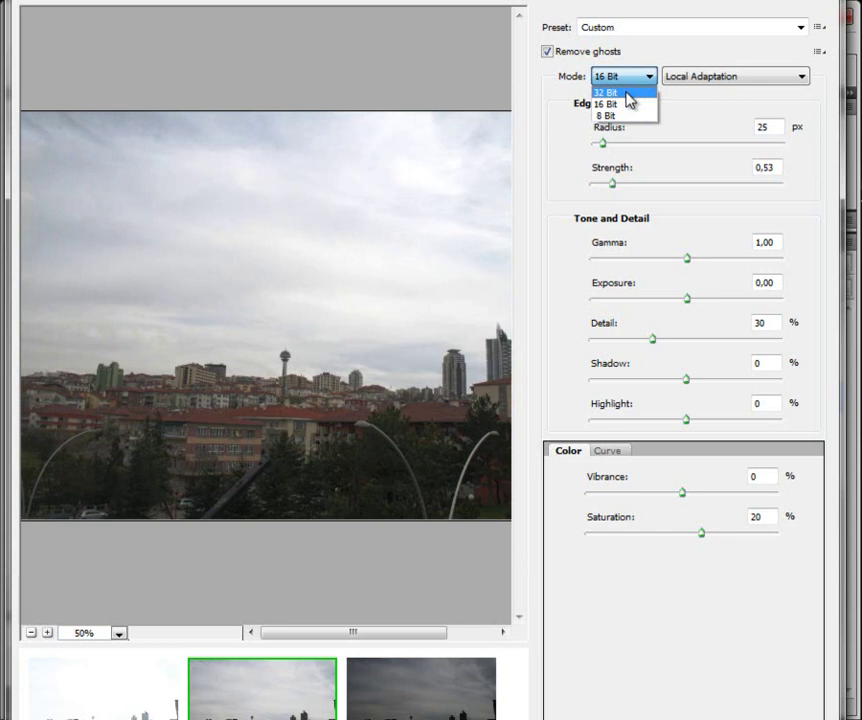
click(610, 92)
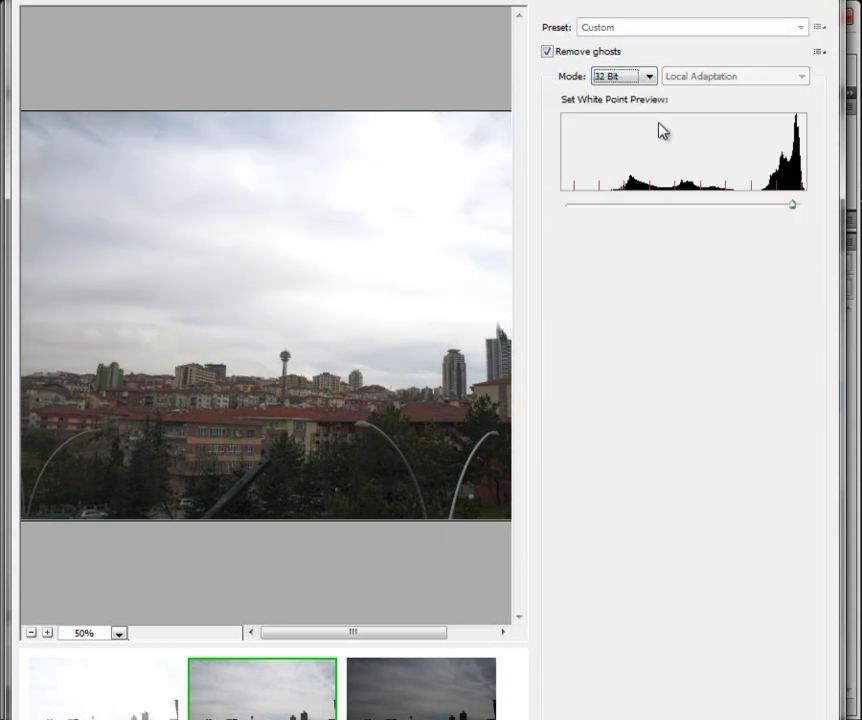
mouse_move(794, 208)
mouse_down()
mouse_move(676, 213)
mouse_move(813, 212)
mouse_up()
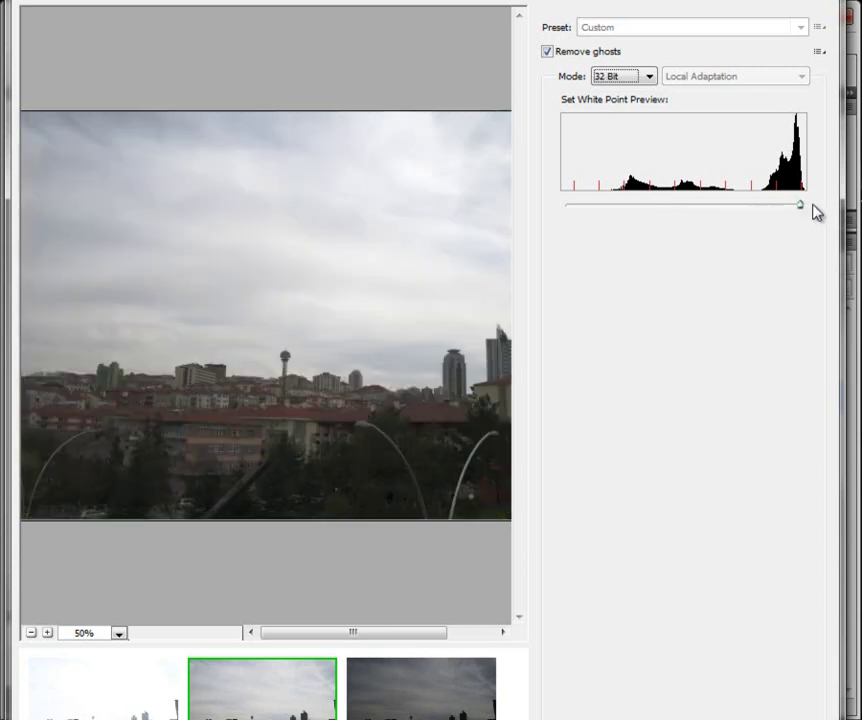
click(620, 78)
click(622, 104)
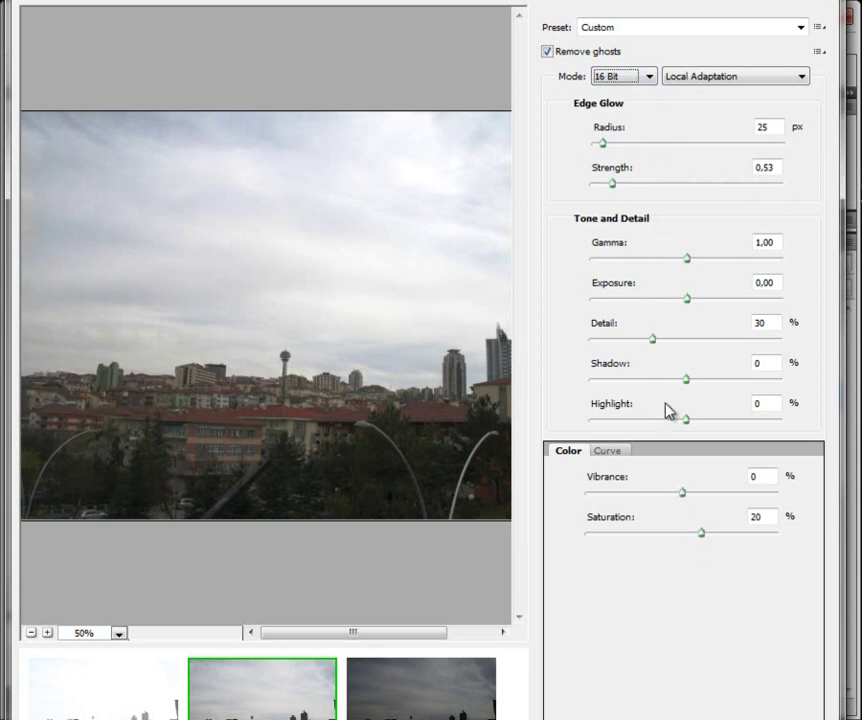
Keep Local Adaptation, set edge glow radius 193 px, strength 2.52, gamma about 0.88.
click(695, 84)
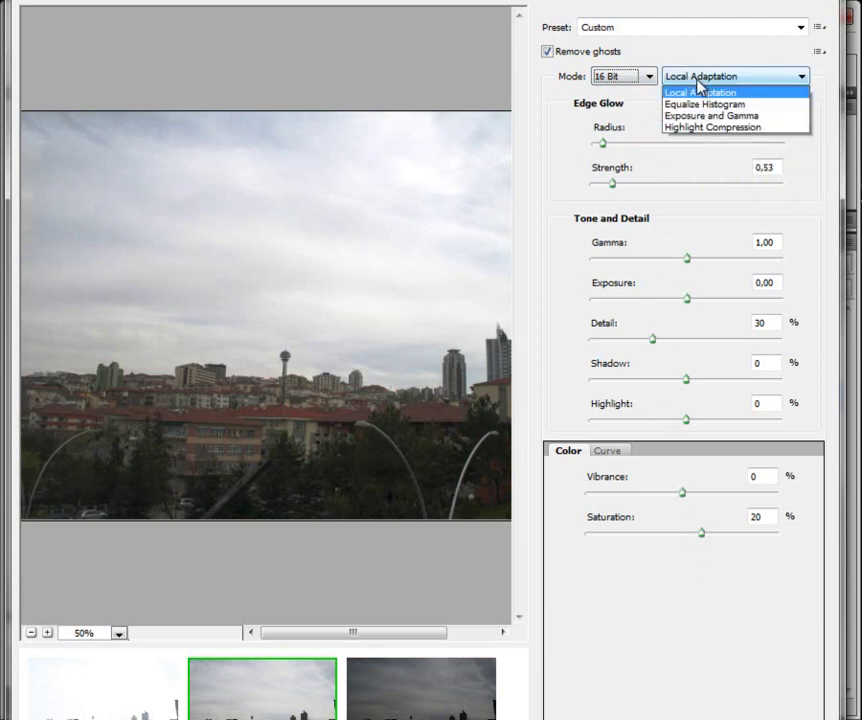
click(698, 90)
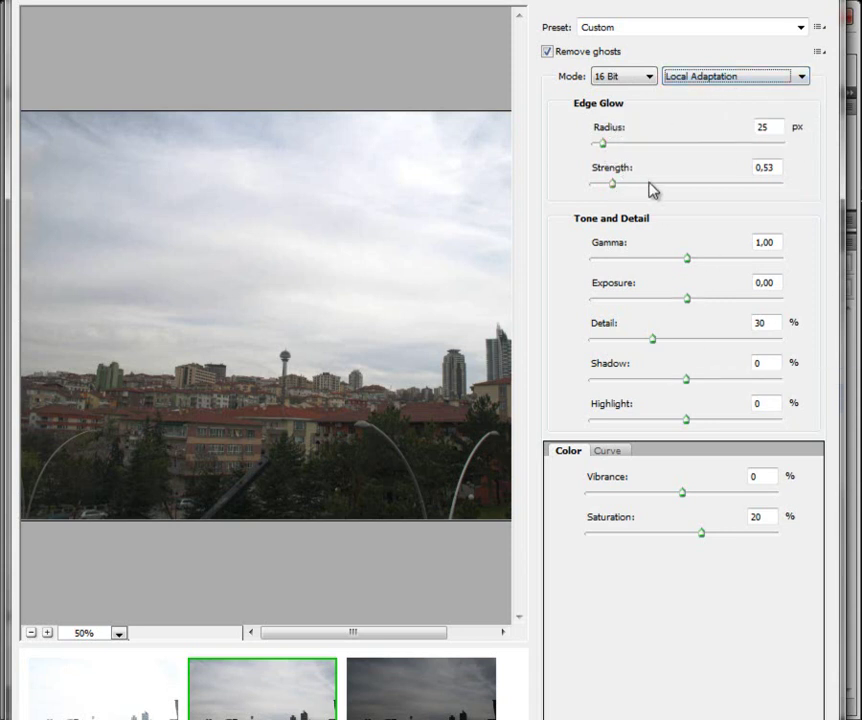
mouse_move(603, 148)
mouse_down()
mouse_move(706, 148)
mouse_move(669, 148)
mouse_up()
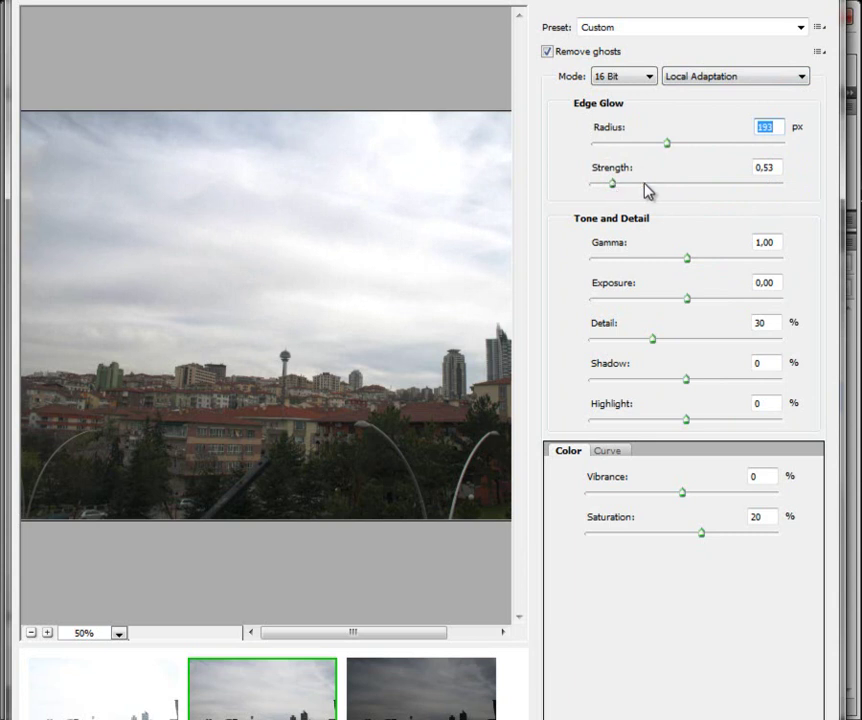
drag(646, 189, 713, 191)
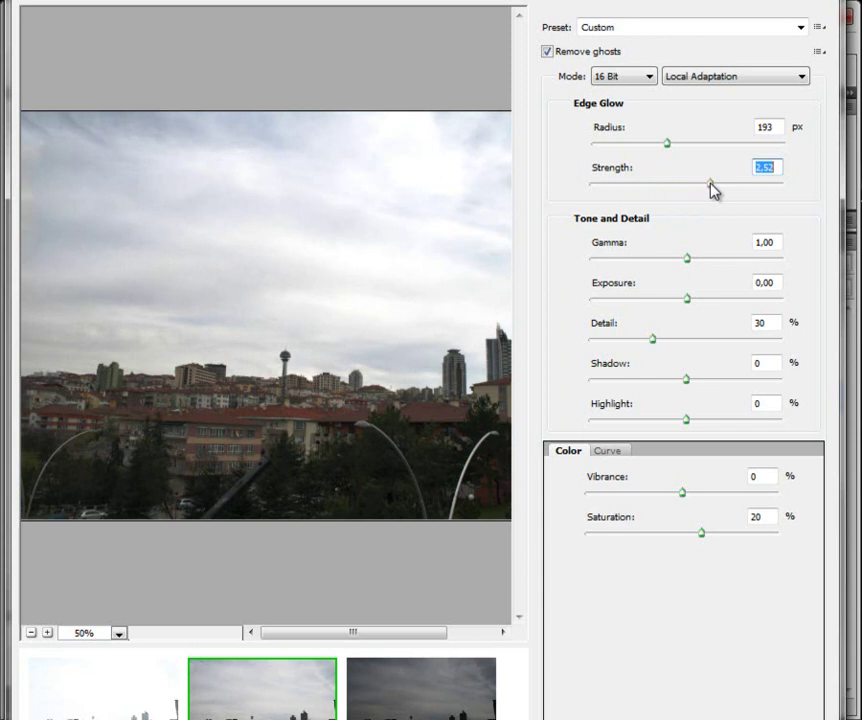
drag(697, 260, 698, 259)
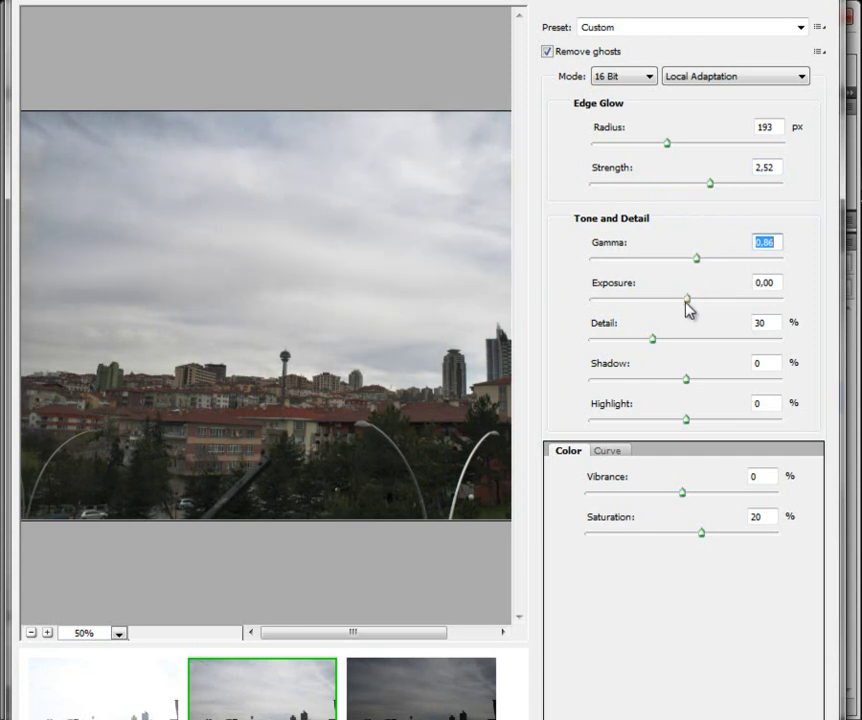
mouse_move(698, 259)
mouse_down()
mouse_move(689, 259)
mouse_move(696, 258)
mouse_up()
Raise exposure slightly, detail 112%, shadow 54%, highlight 15%, vibrance 17%, saturation 49%.
drag(689, 300, 692, 302)
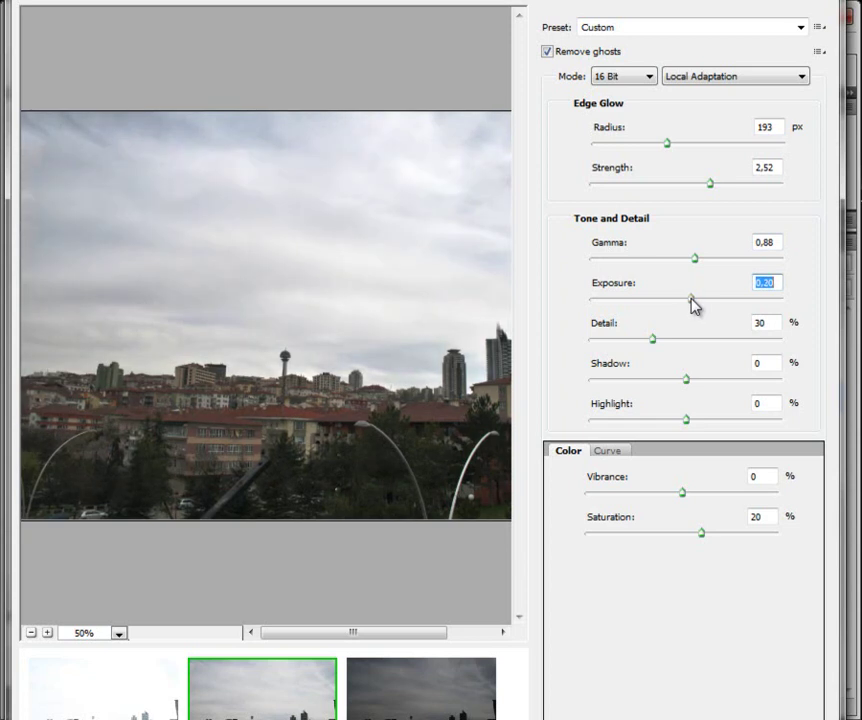
mouse_move(656, 340)
mouse_down()
mouse_move(694, 340)
mouse_move(722, 387)
mouse_move(742, 388)
mouse_up()
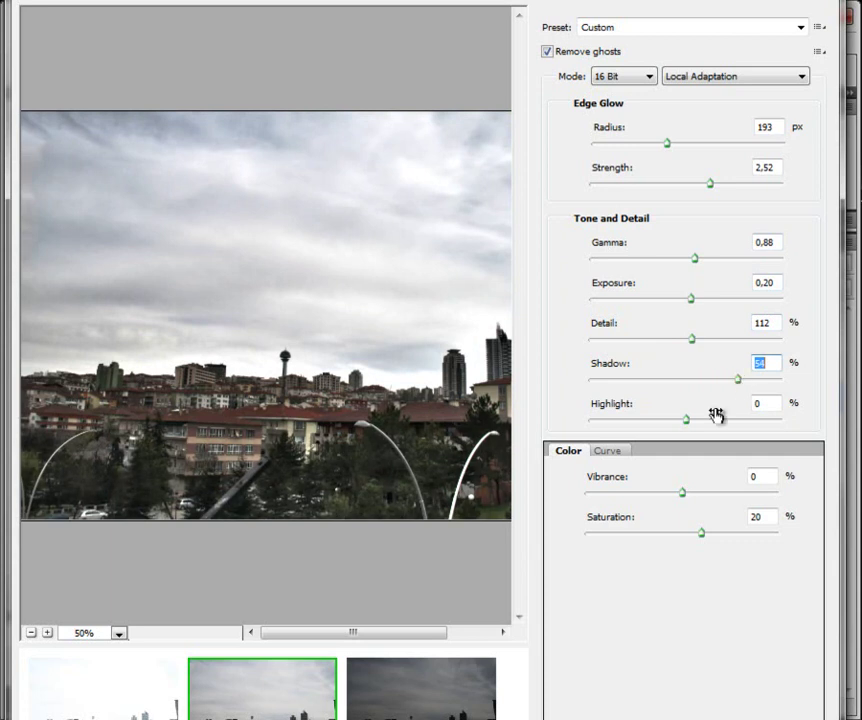
mouse_move(687, 420)
mouse_down()
mouse_move(717, 423)
mouse_move(704, 425)
mouse_up()
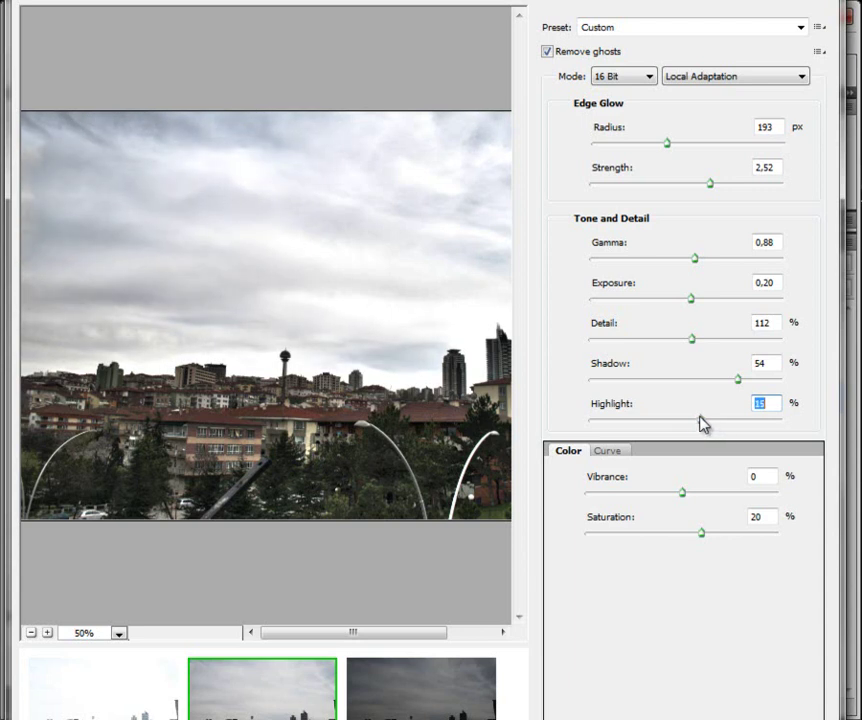
mouse_move(684, 494)
mouse_down()
mouse_move(600, 494)
mouse_move(699, 493)
mouse_move(621, 534)
mouse_move(739, 535)
mouse_up()
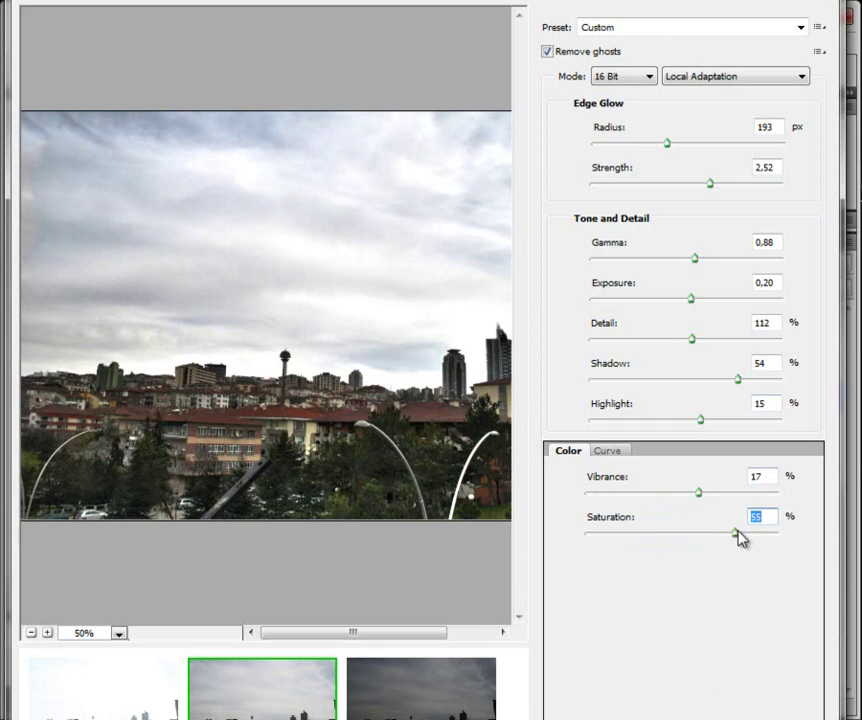
click(620, 456)
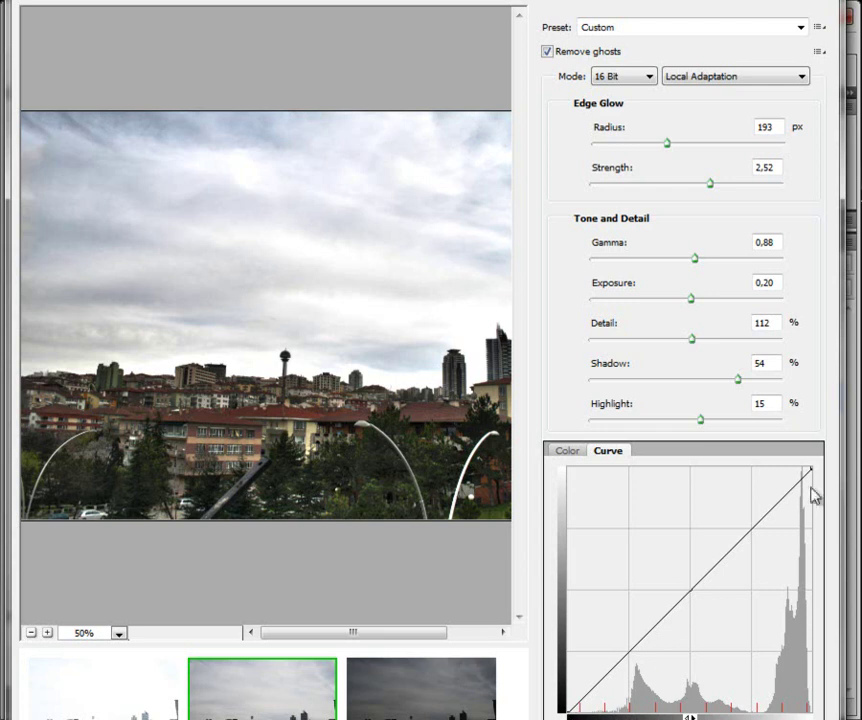
drag(690, 592, 680, 586)
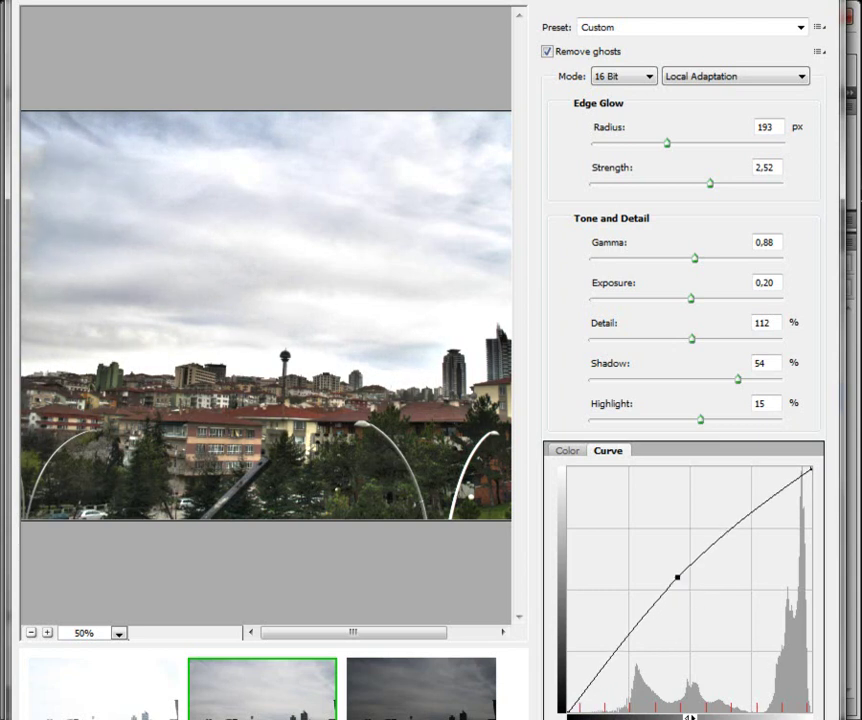
click(731, 715)
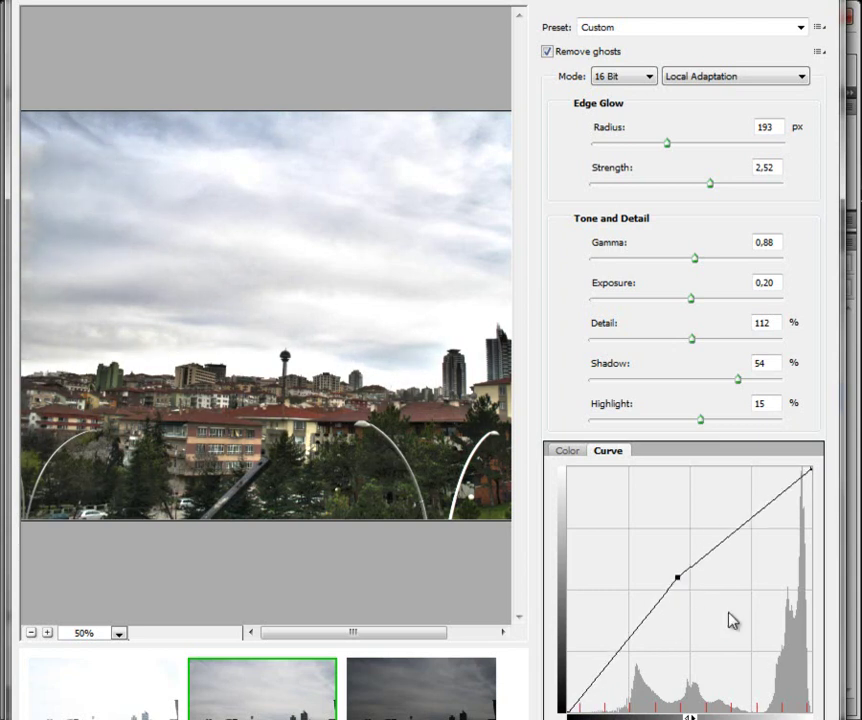
click(725, 541)
drag(725, 541, 733, 547)
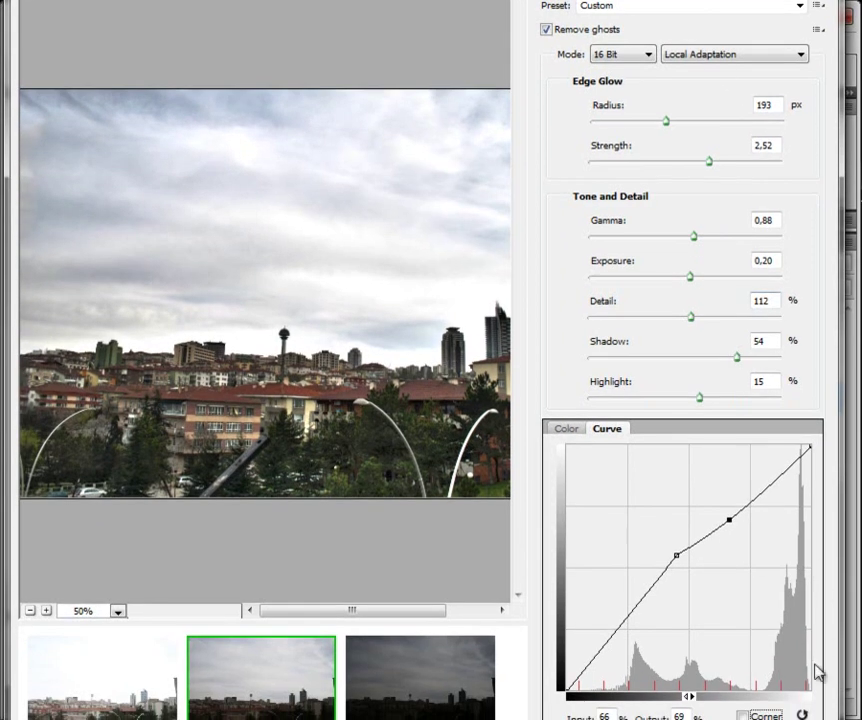
click(801, 714)
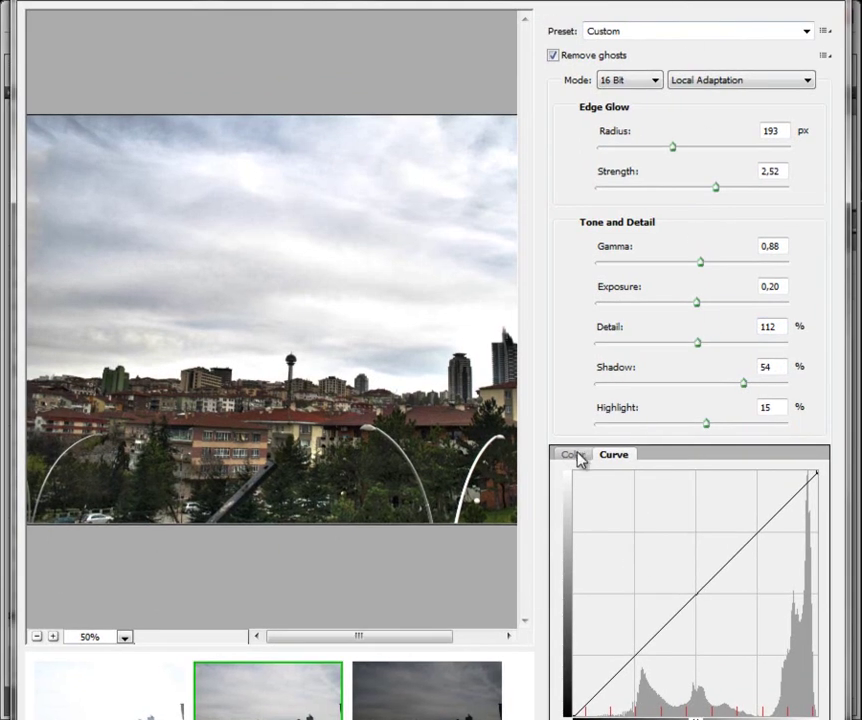
click(573, 454)
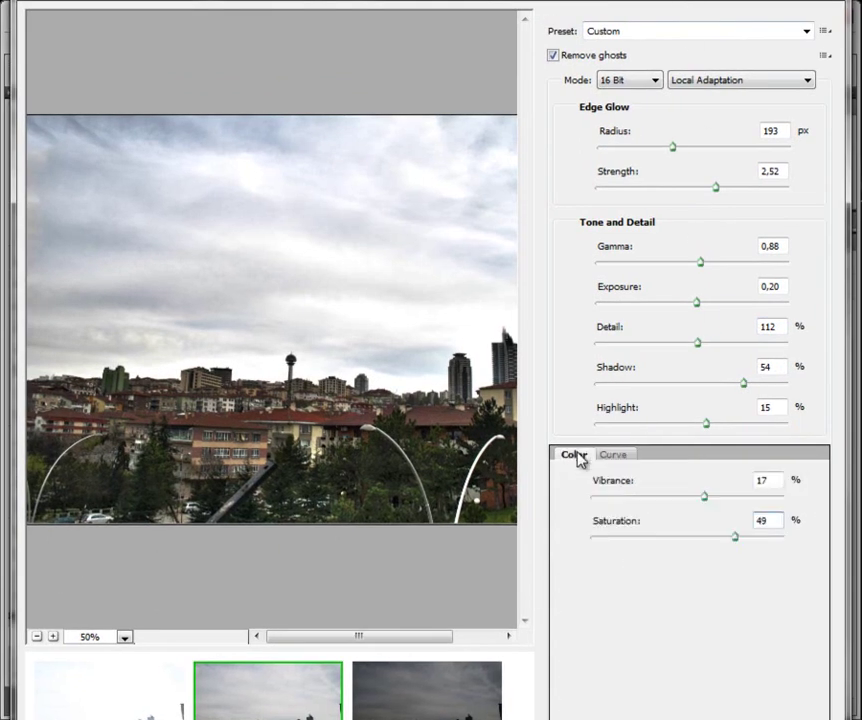
click(710, 82)
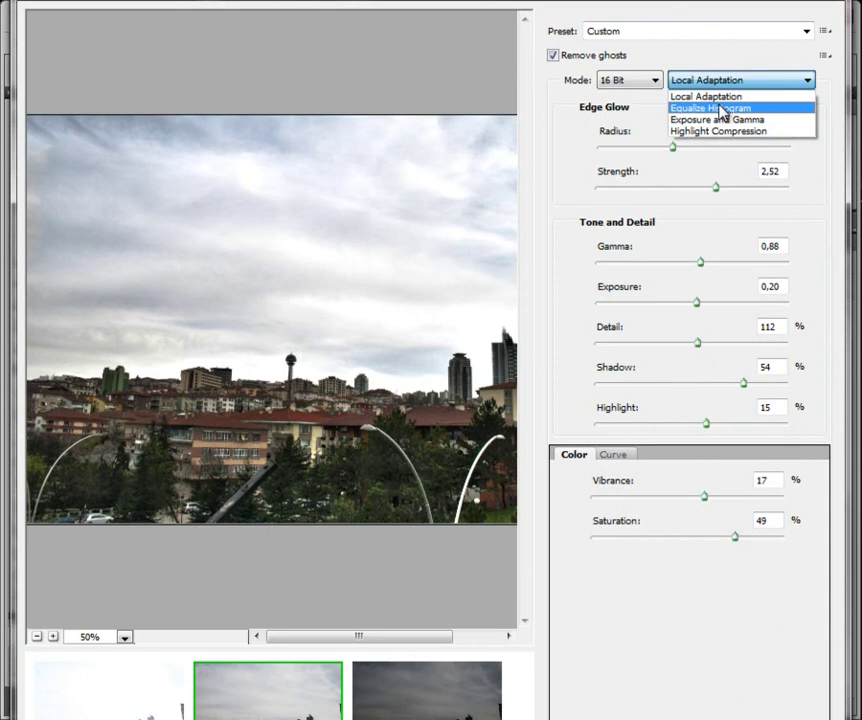
click(722, 109)
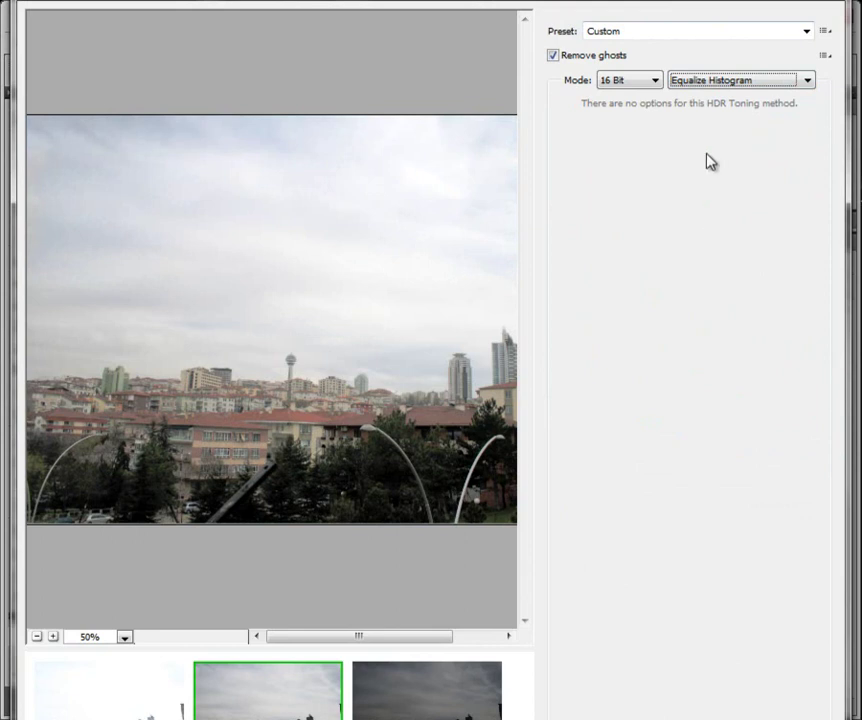
click(727, 84)
click(730, 120)
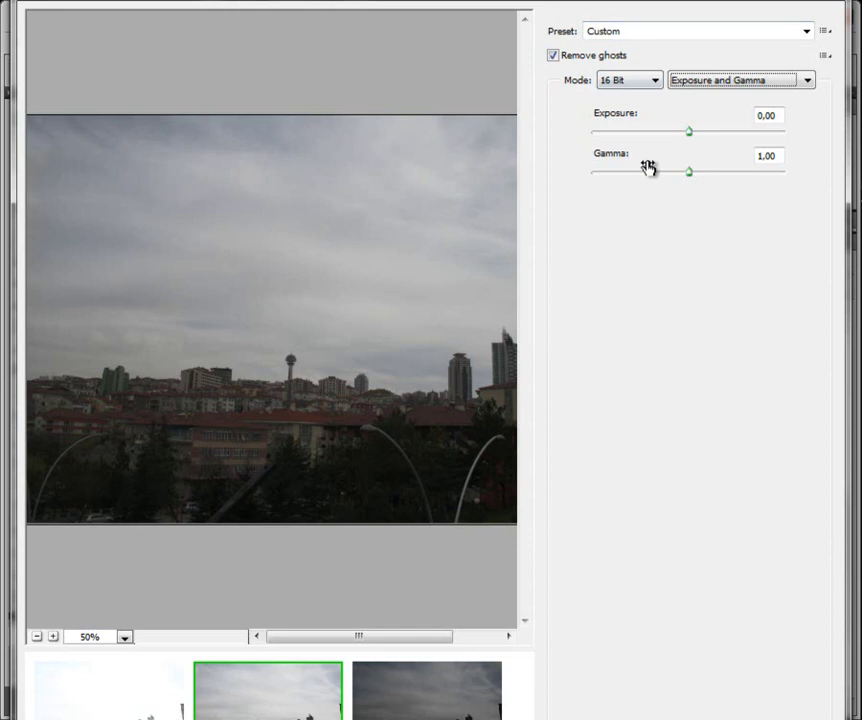
mouse_move(689, 132)
mouse_down()
mouse_move(678, 136)
mouse_move(692, 132)
mouse_move(668, 178)
mouse_move(720, 178)
mouse_move(700, 172)
mouse_move(700, 133)
mouse_up()
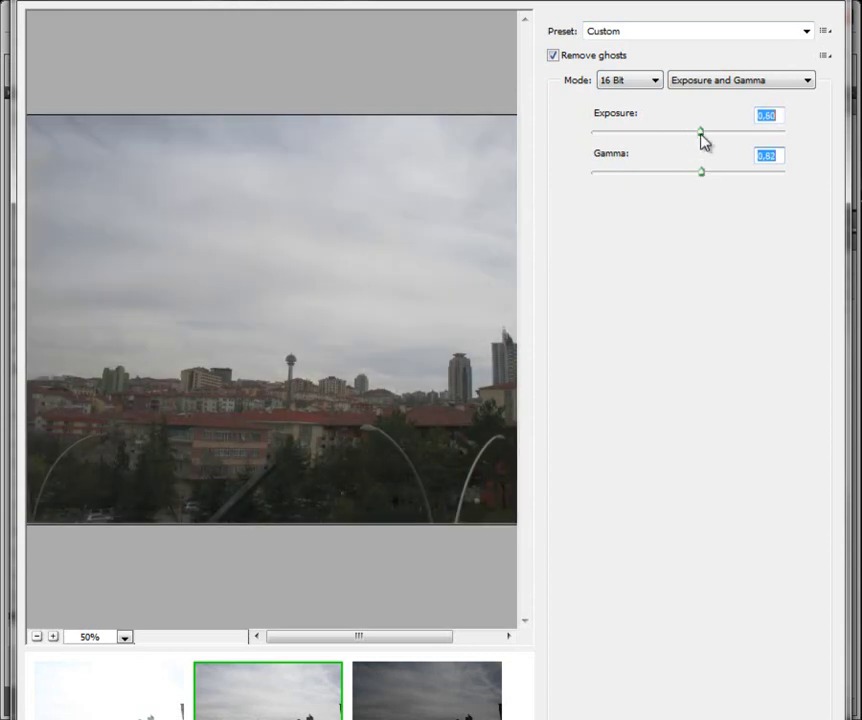
click(704, 82)
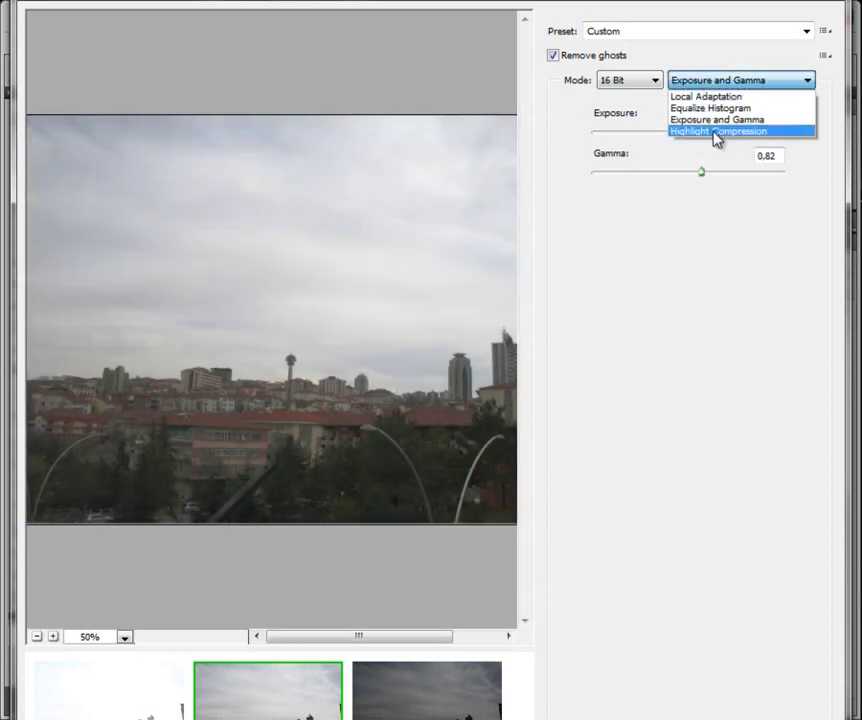
click(713, 131)
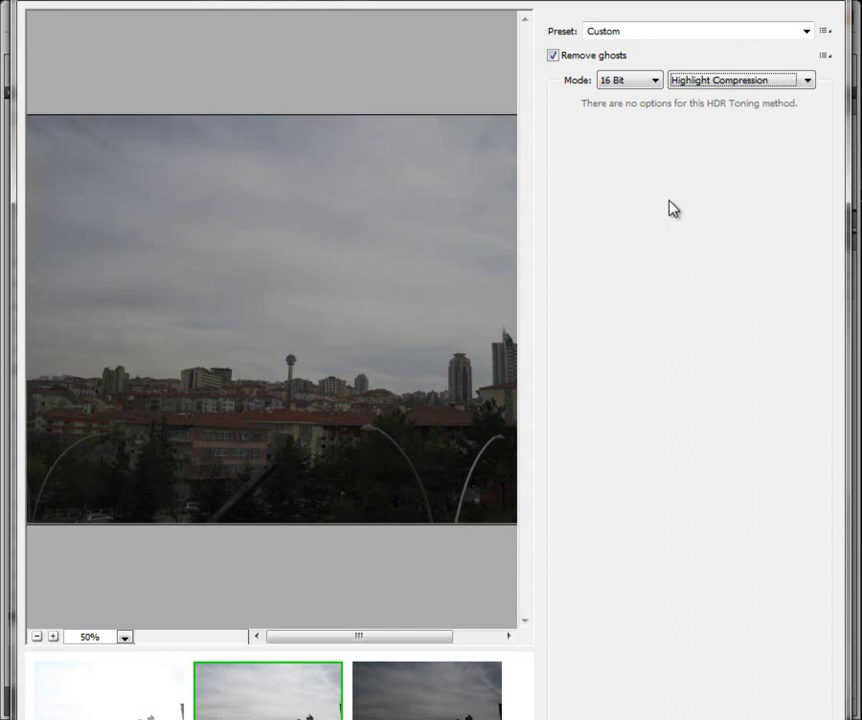
click(628, 84)
click(628, 88)
click(698, 81)
click(708, 93)
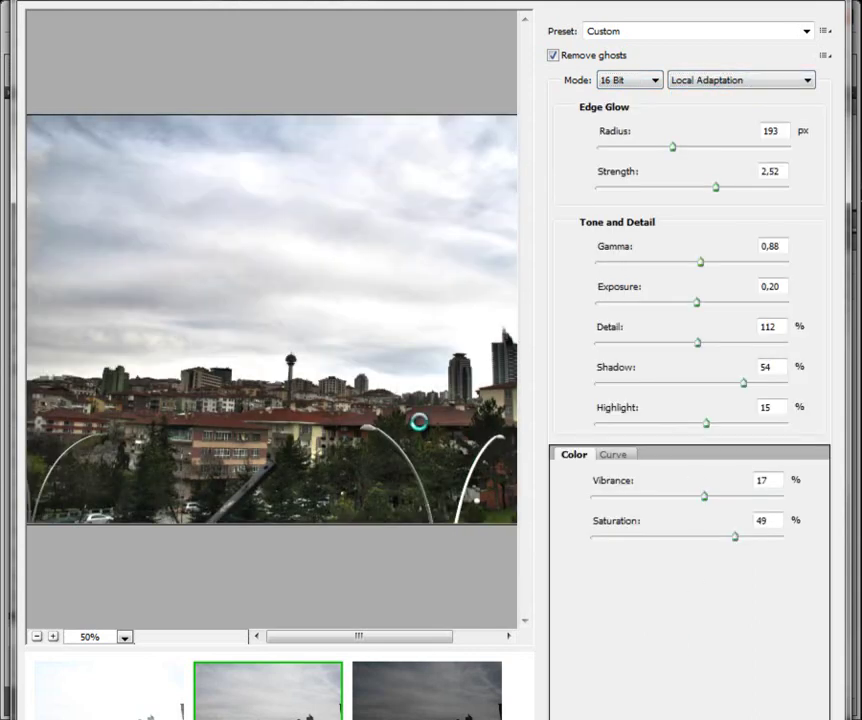
Accept the HDR merge, then view the new Untitled_HDR2 image with panels hidden, zooming in and out.
key(Return)
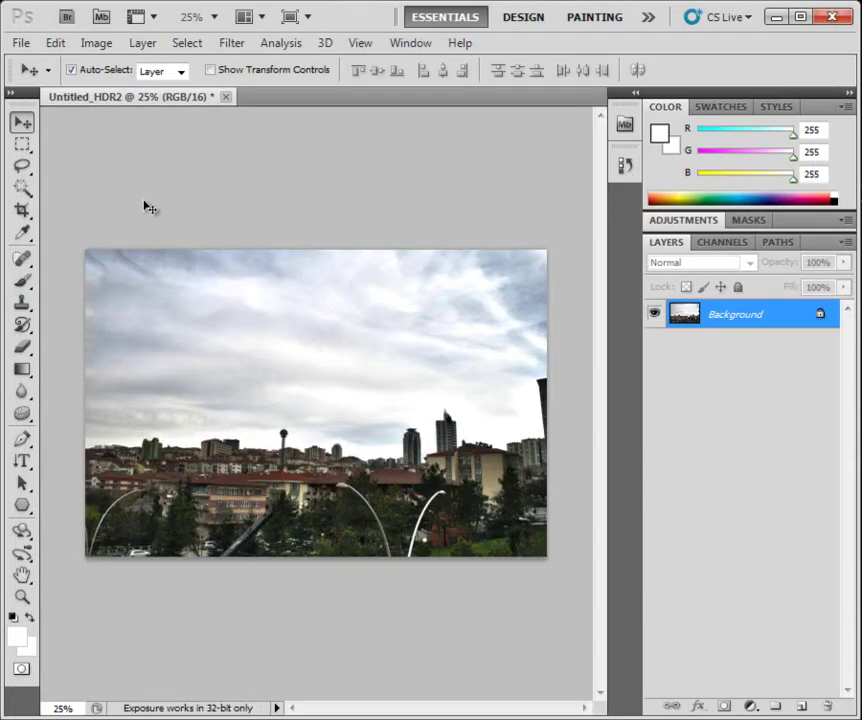
key(Tab)
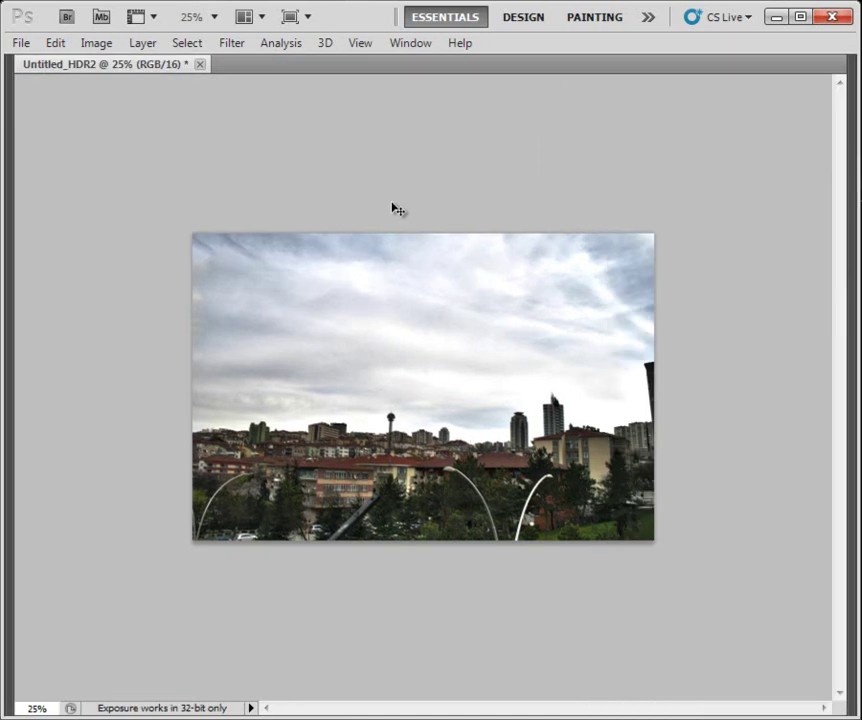
key(ctrl+plus)
key(ctrl+plus)
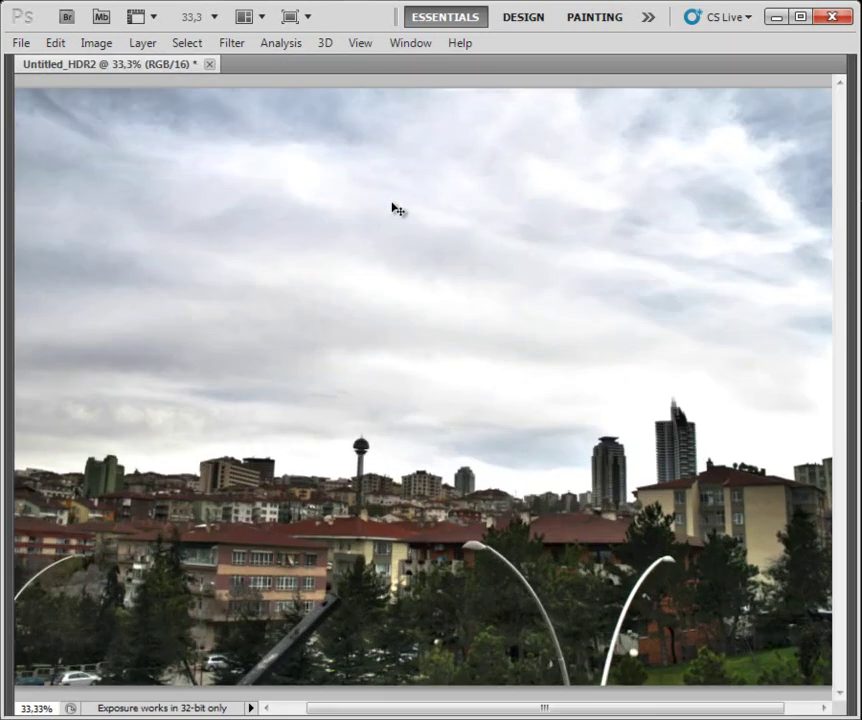
key(ctrl+minus)
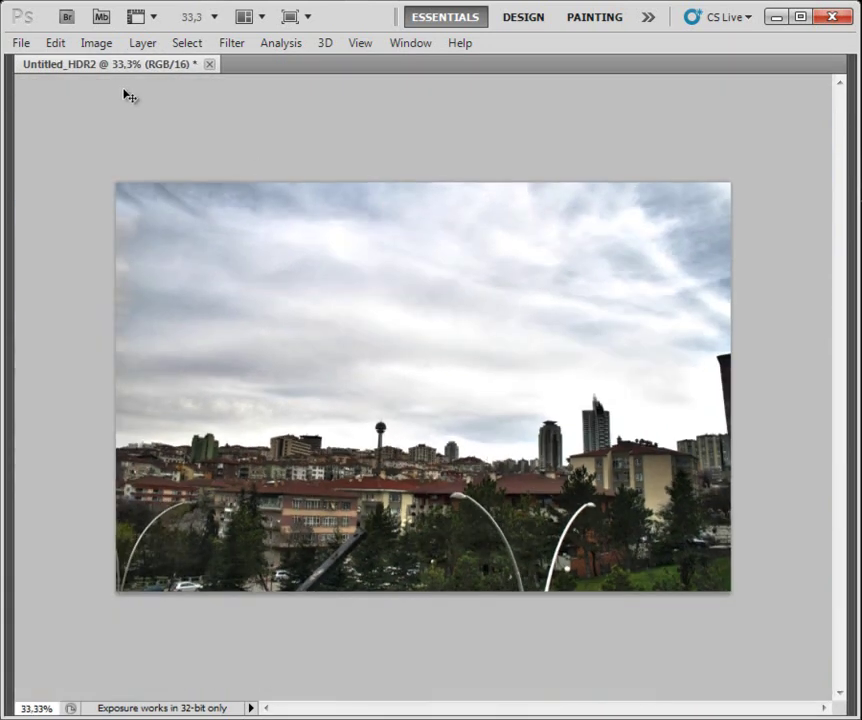
click(100, 44)
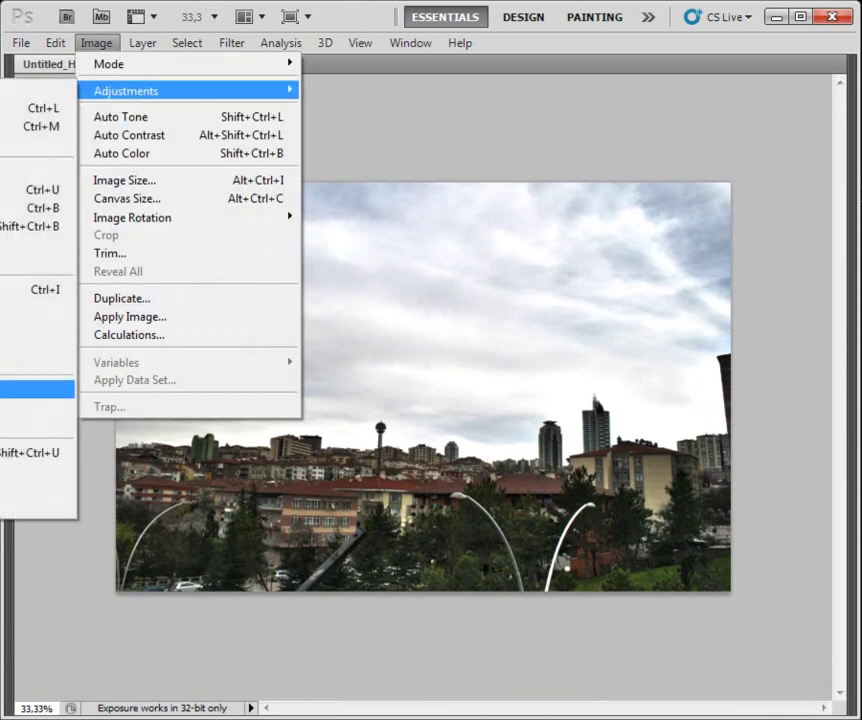
Apply HDR Toning to Untitled_HDR2 with edge glow radius 34 px and strength 1.36.
mouse_move(125, 90)
click(62, 408)
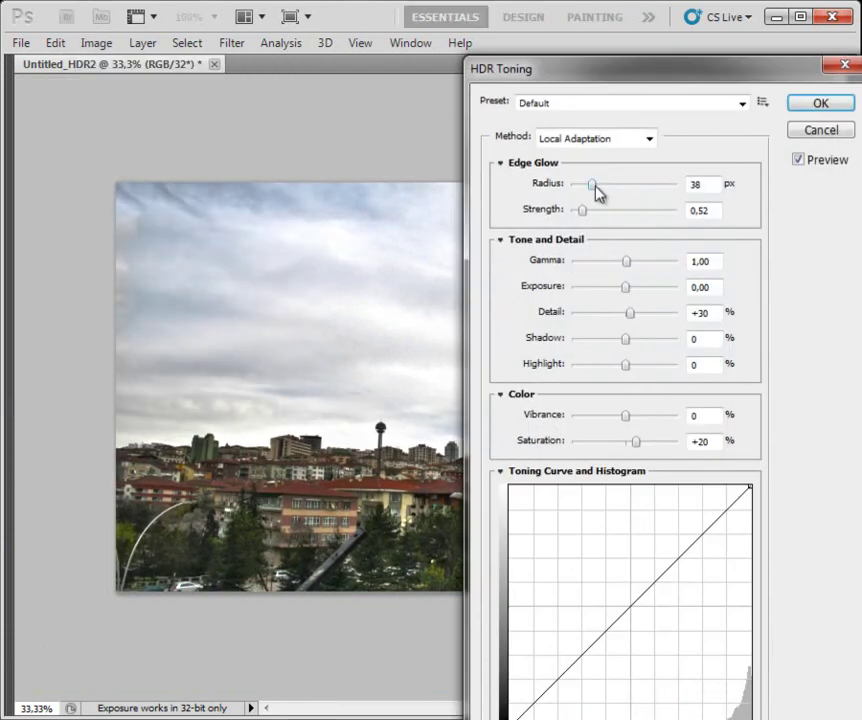
mouse_move(596, 188)
mouse_down()
mouse_move(609, 190)
mouse_move(590, 190)
mouse_move(608, 212)
mouse_move(593, 215)
mouse_up()
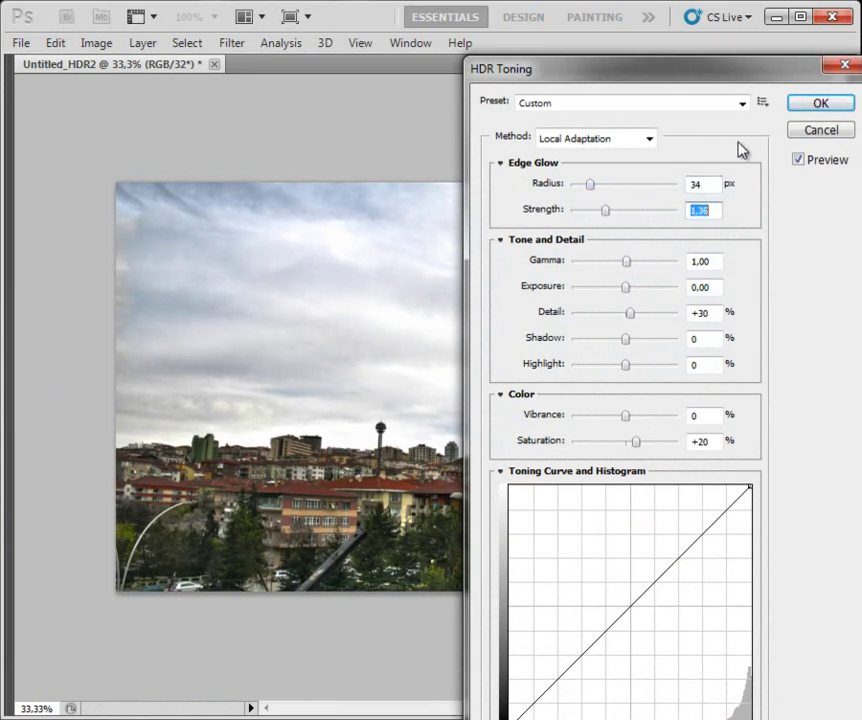
click(818, 106)
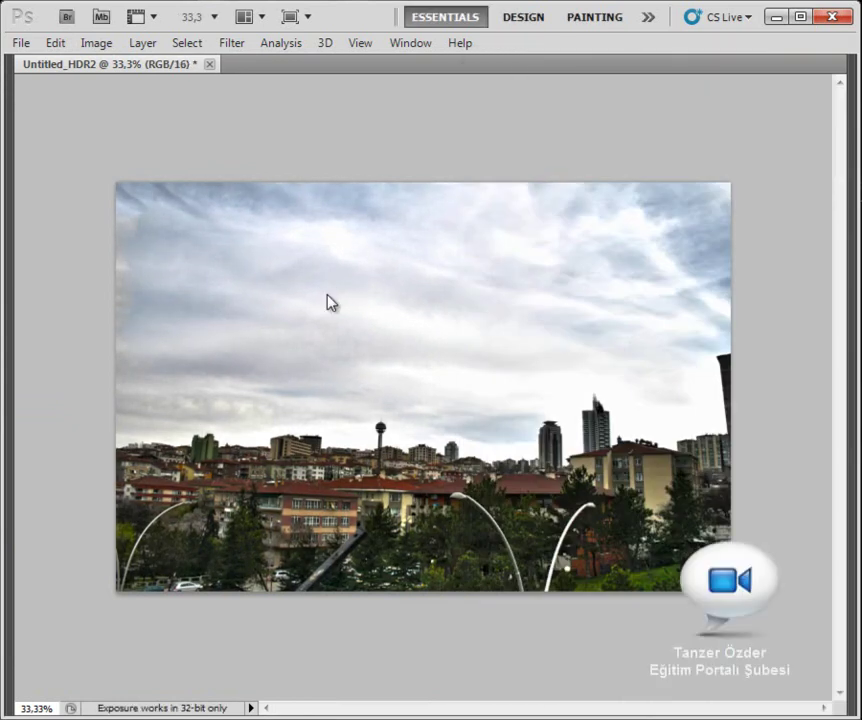